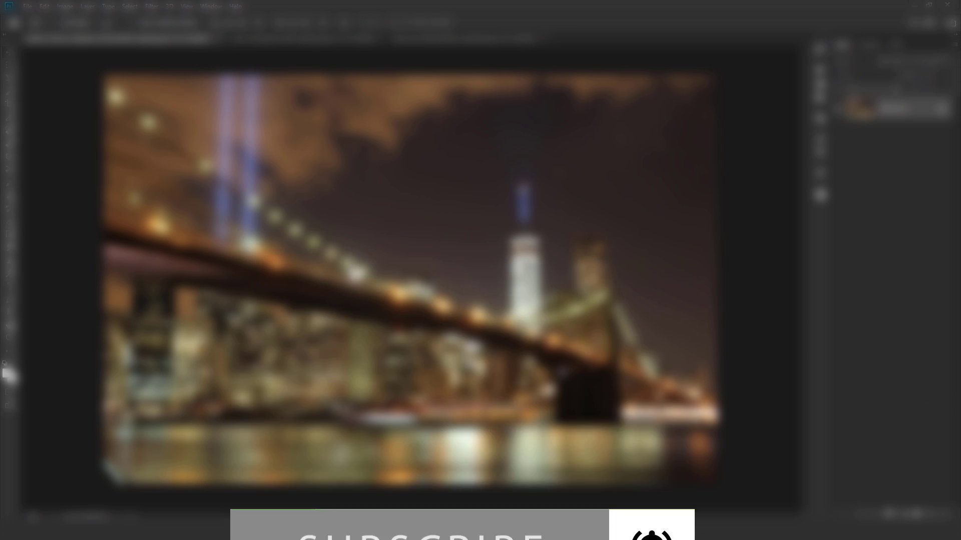
Duplicate the bridge photo's Background layer into Layer 1 and apply the Camera Raw filter to it.
left_click(865, 108)
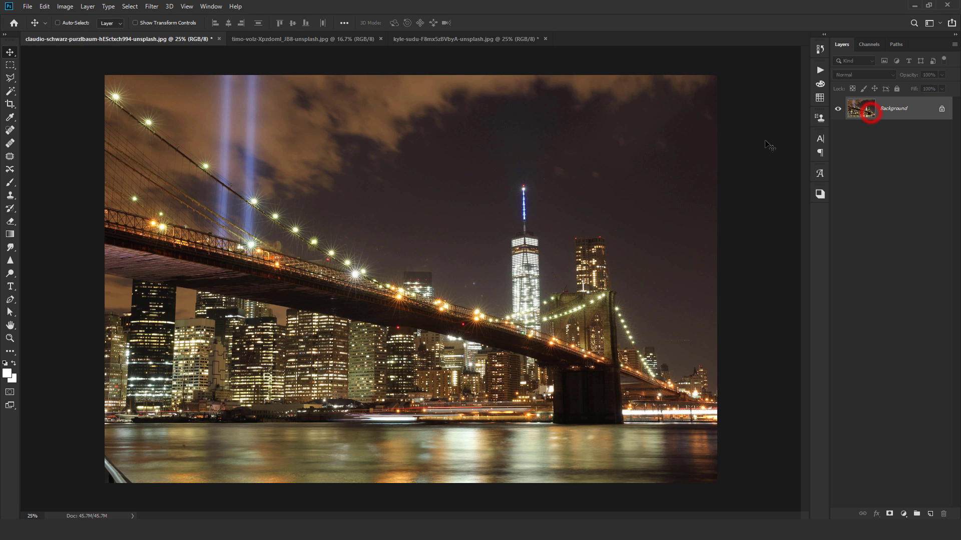
left_click(583, 193, "ctrl")
key("ctrl+j")
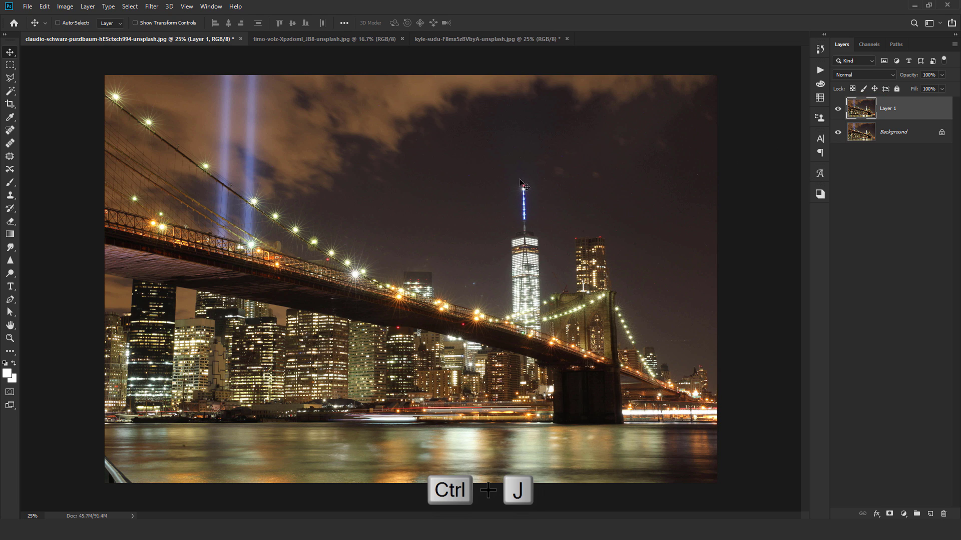
left_click(151, 6)
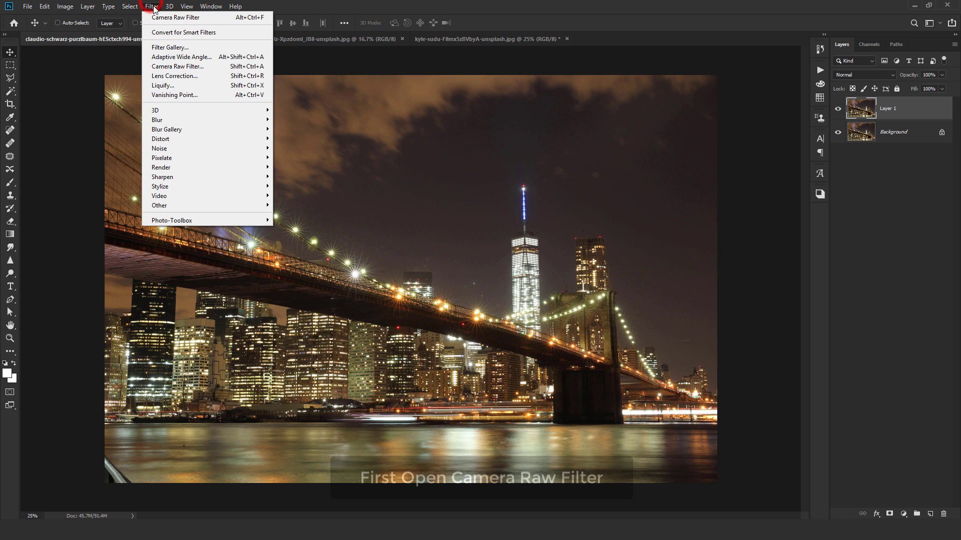
left_click(164, 66)
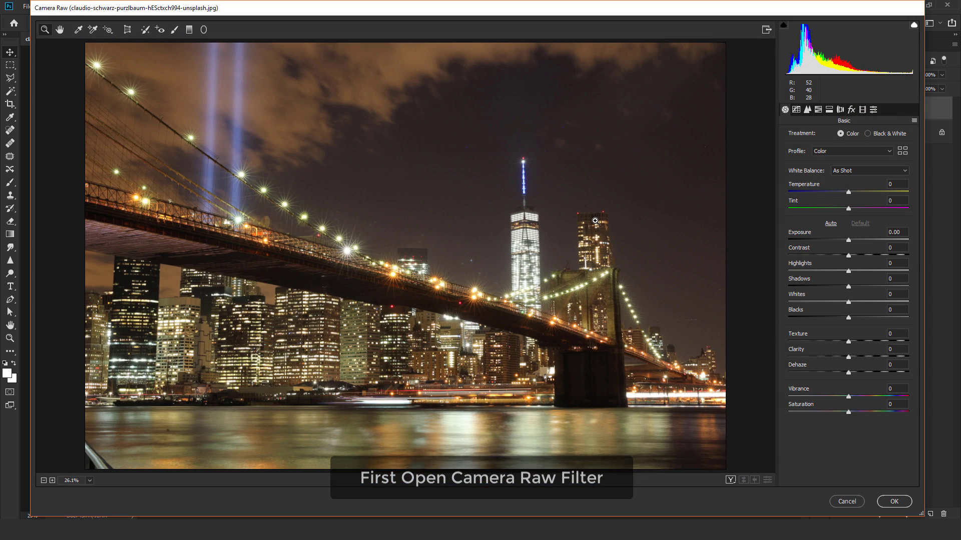
Set Temperature -38, Tint +6, Exposure -0.68 and Contrast +43 in the Basic panel.
left_click(896, 185)
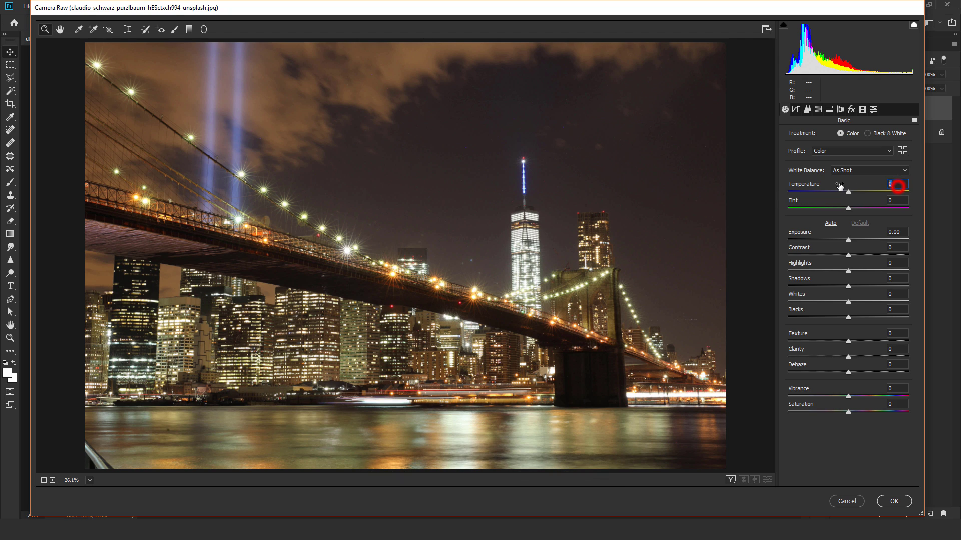
type("-38")
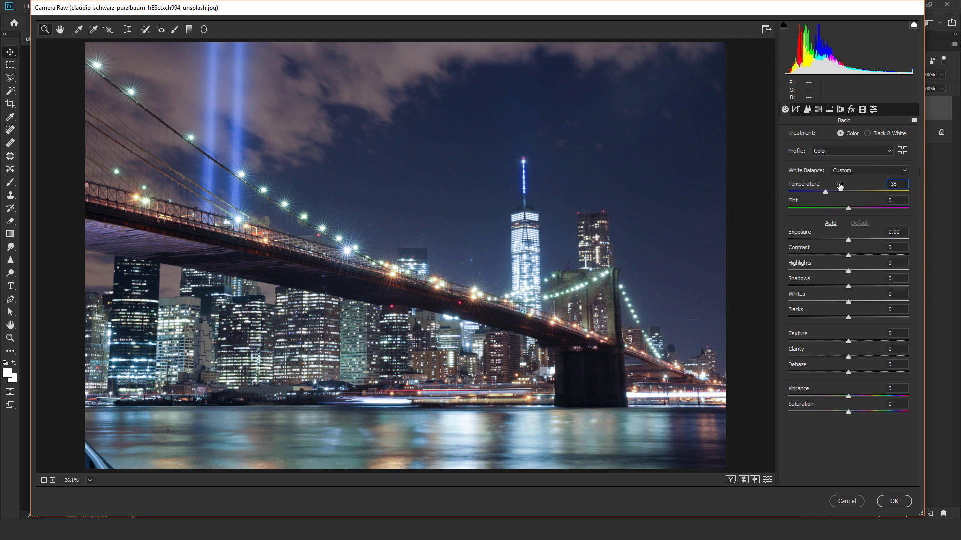
left_click(896, 200)
type("6")
left_click(901, 231)
type("-")
type(".68")
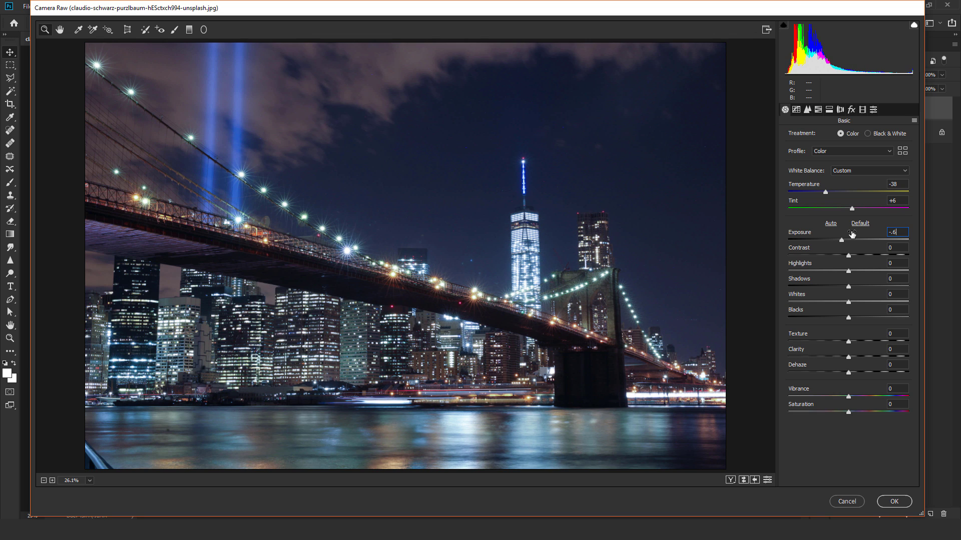
left_click(901, 247)
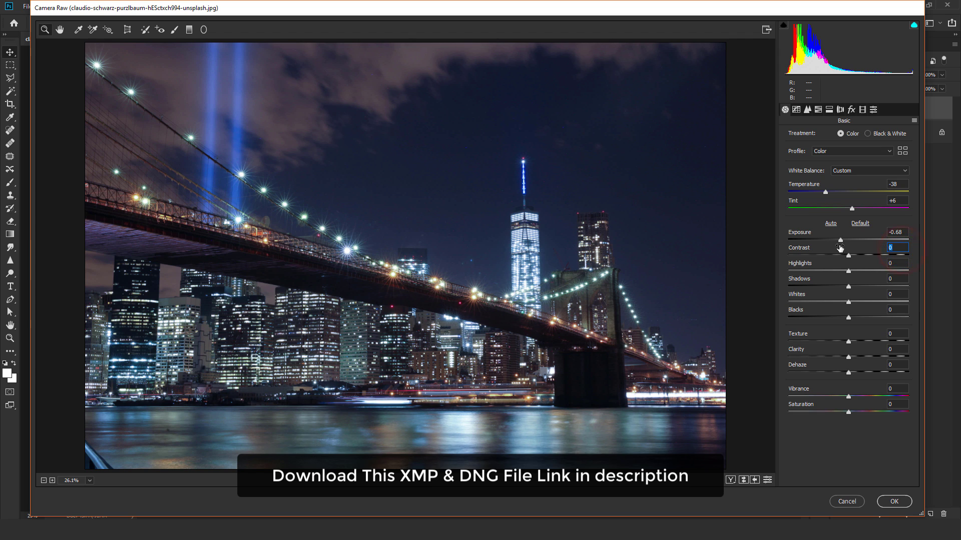
type("43")
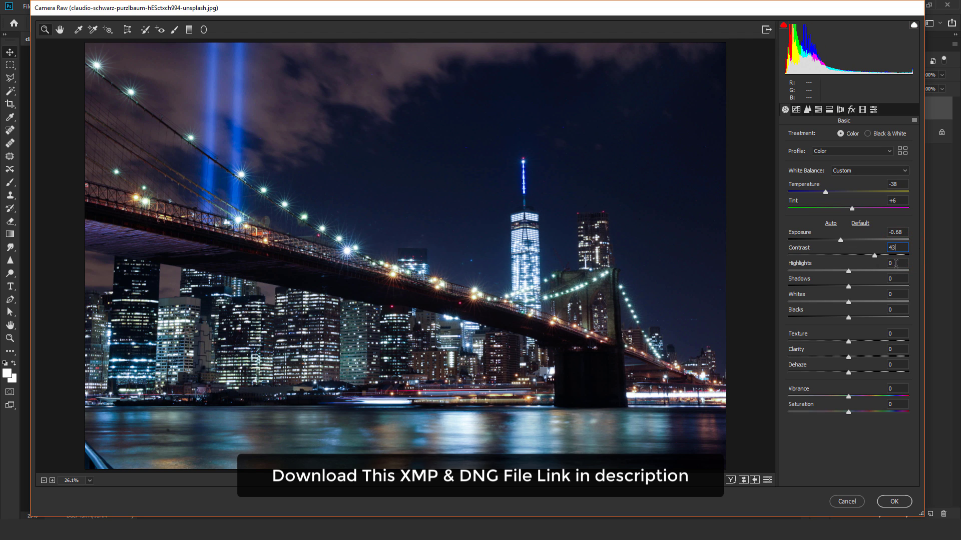
Set Highlights -100, Shadows +92, Whites +30 and Blacks +88.
left_click(895, 264)
left_click_drag(799, 271, 782, 274)
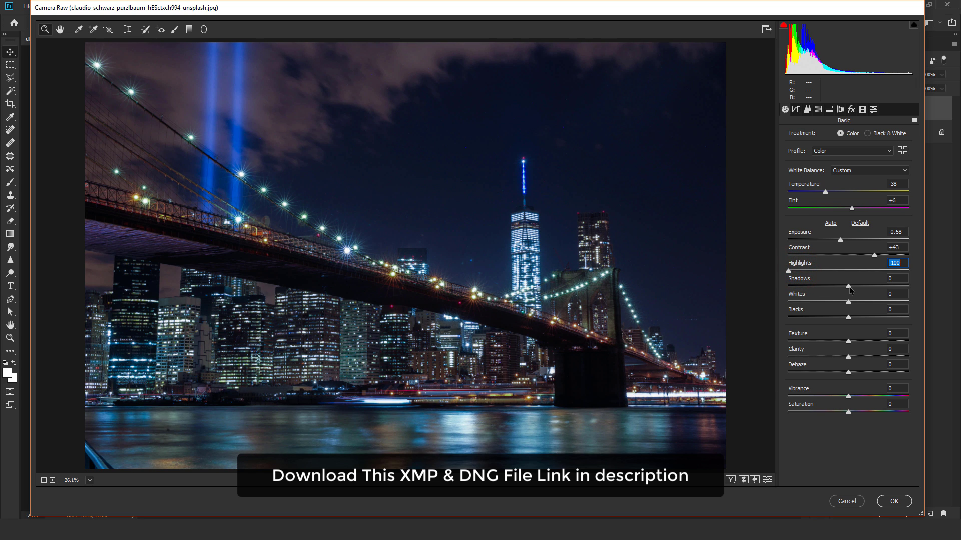
left_click_drag(849, 288, 903, 288)
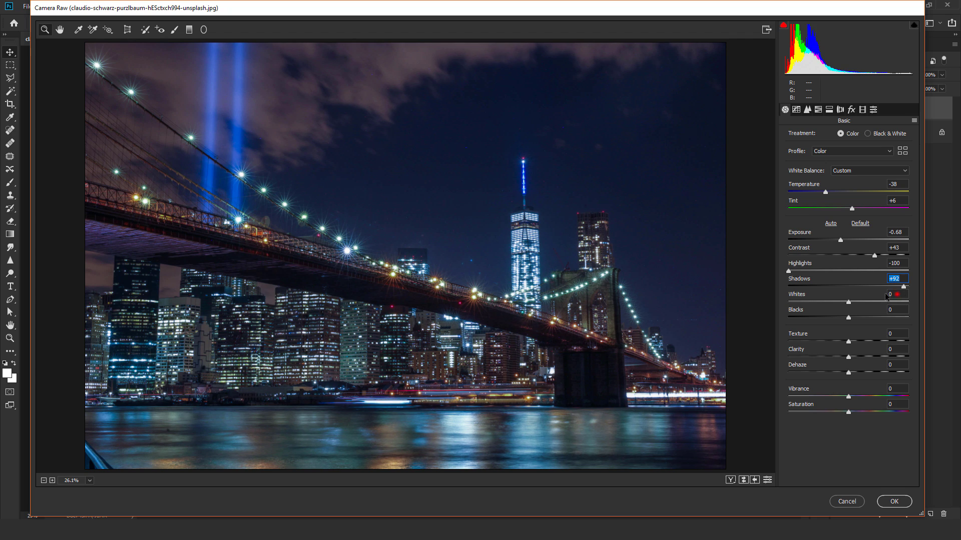
left_click(892, 294)
type("30")
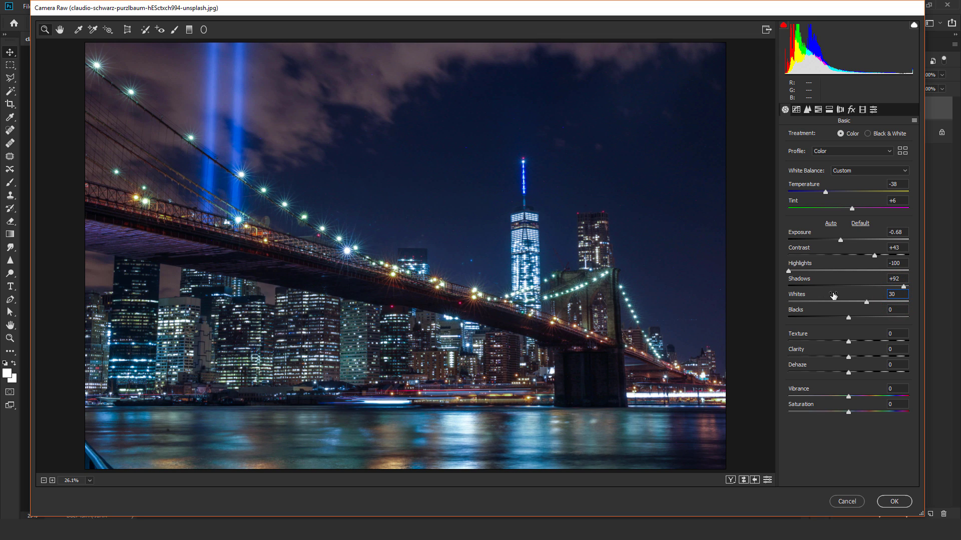
left_click(896, 309)
type("88")
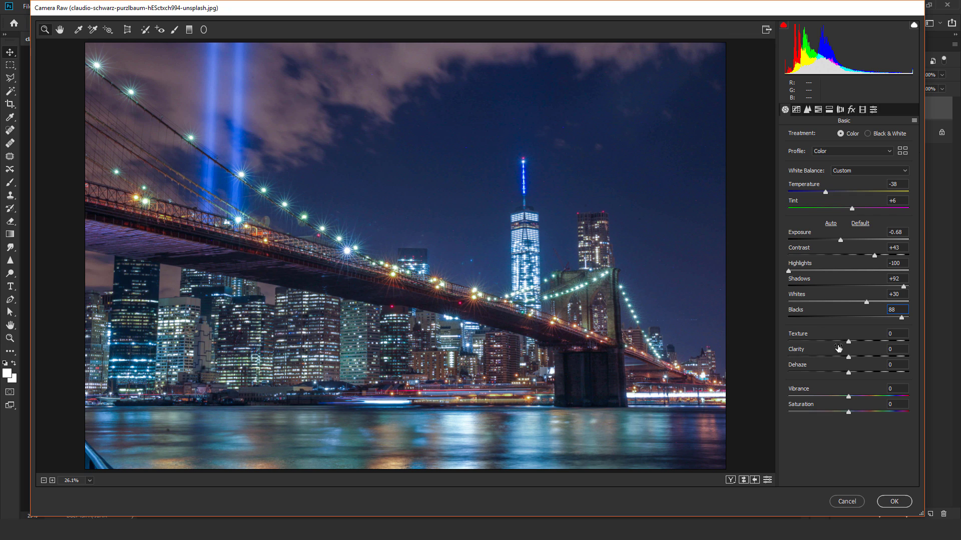
Set Vibrance +29 and Saturation -20.
left_click(899, 388)
type("29")
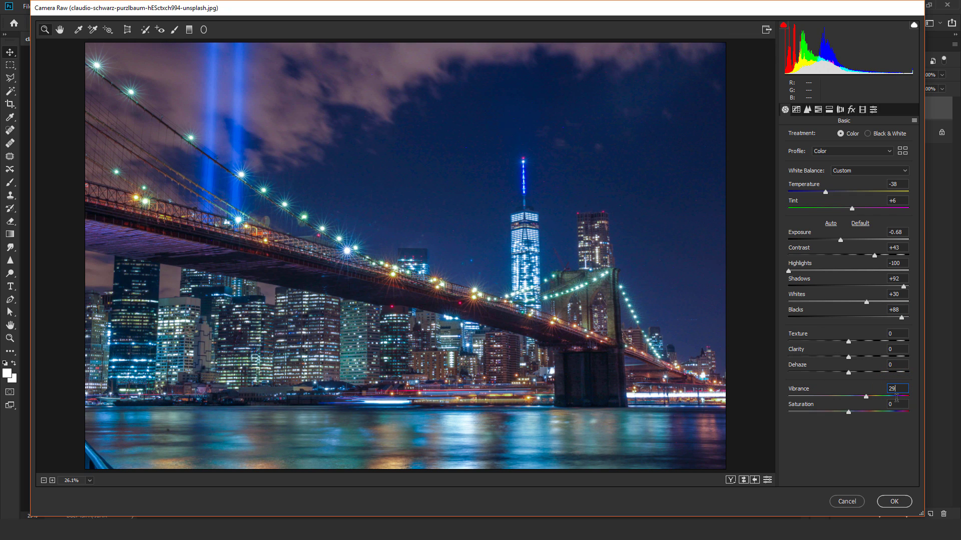
left_click(894, 404)
type("20")
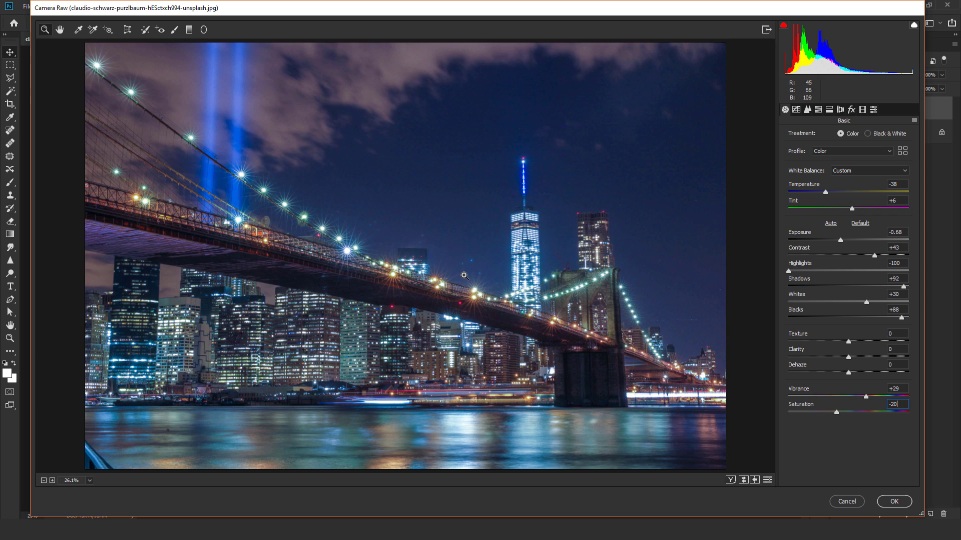
left_click(796, 109)
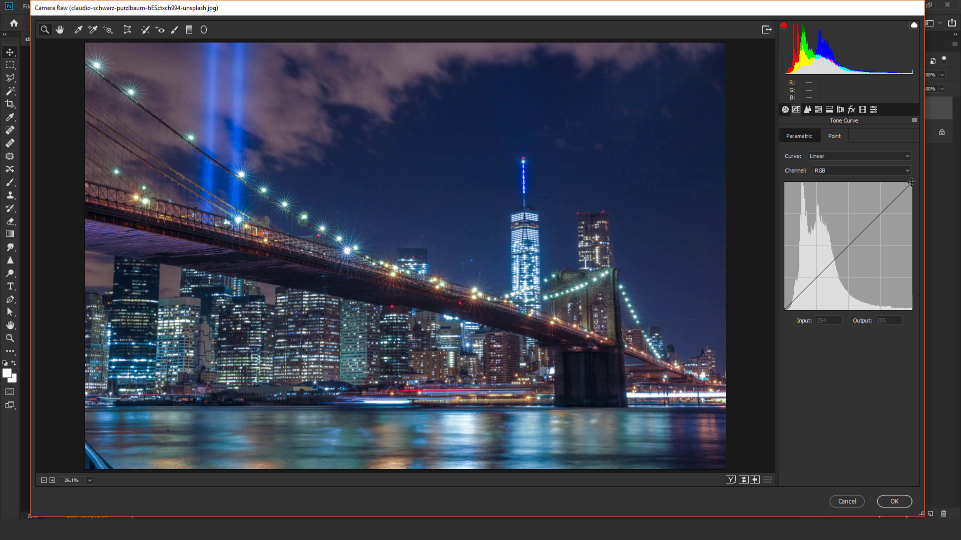
Lower the RGB curve's white point slightly and add an upper point and a midtone point.
left_click_drag(912, 183, 913, 183)
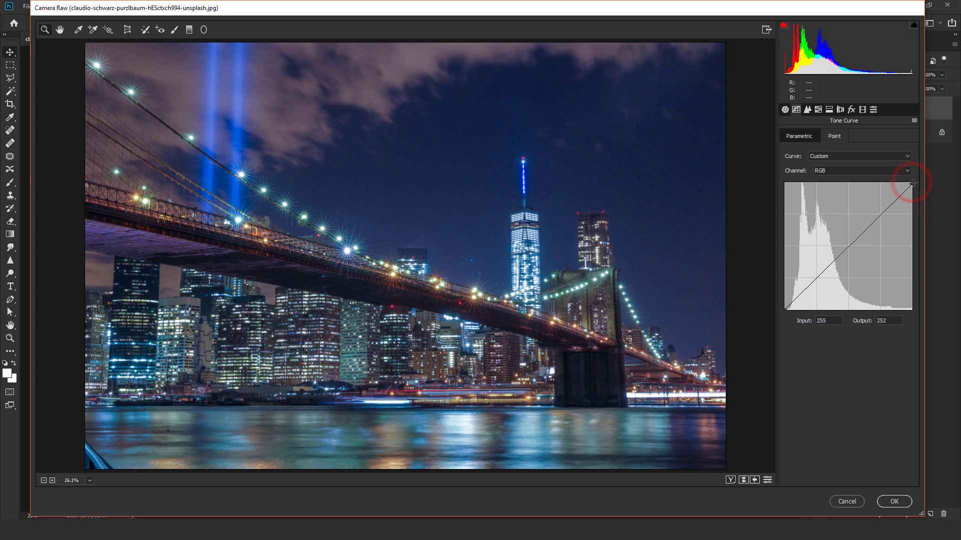
left_click(878, 216)
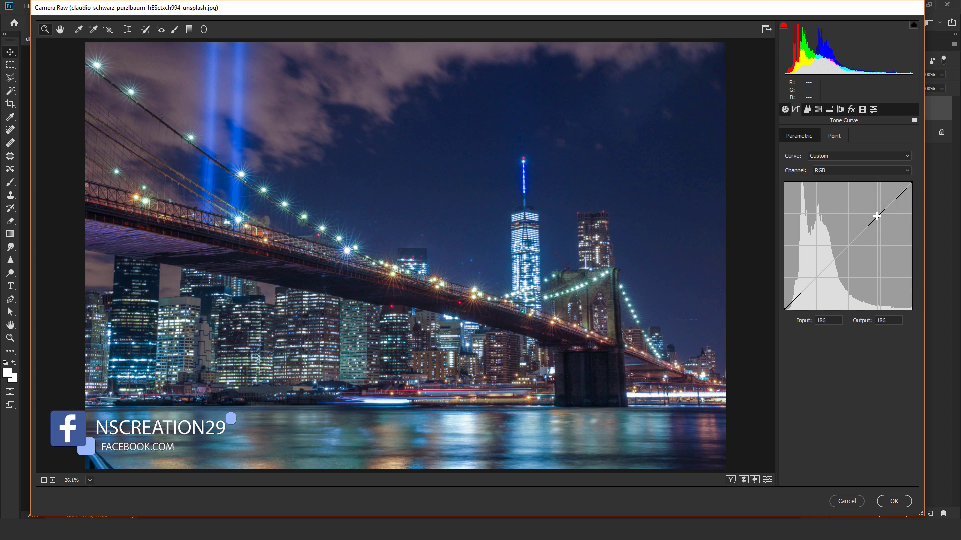
left_click_drag(877, 216, 877, 215)
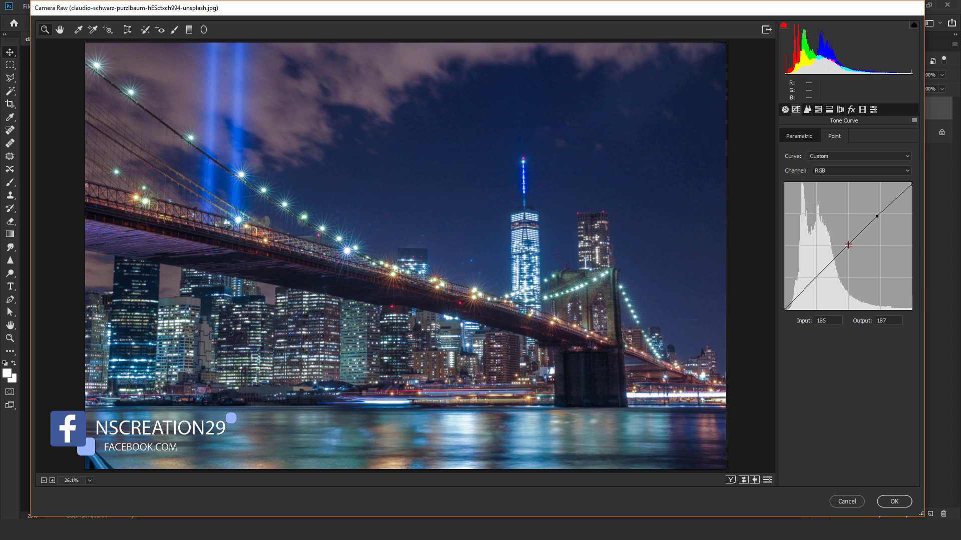
left_click_drag(849, 245, 849, 245)
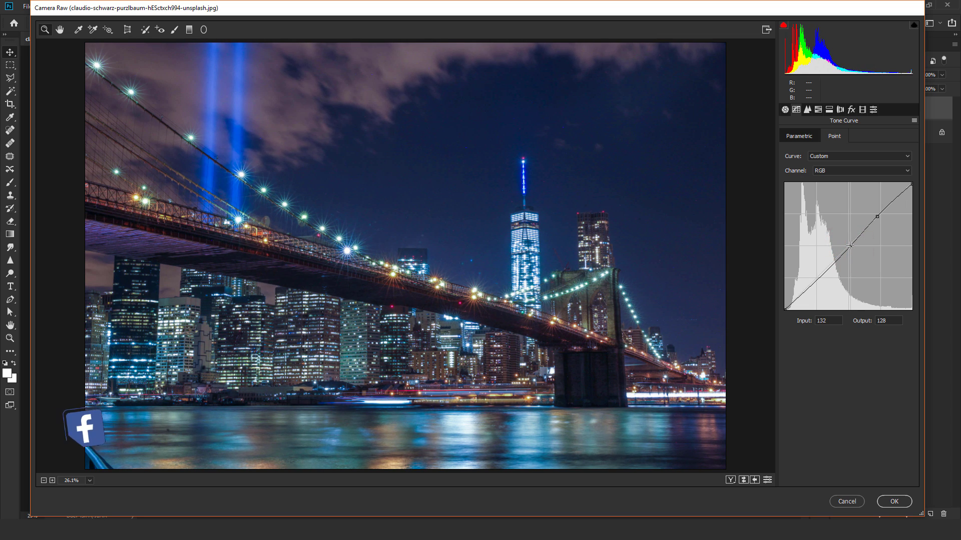
left_click_drag(850, 246, 849, 245)
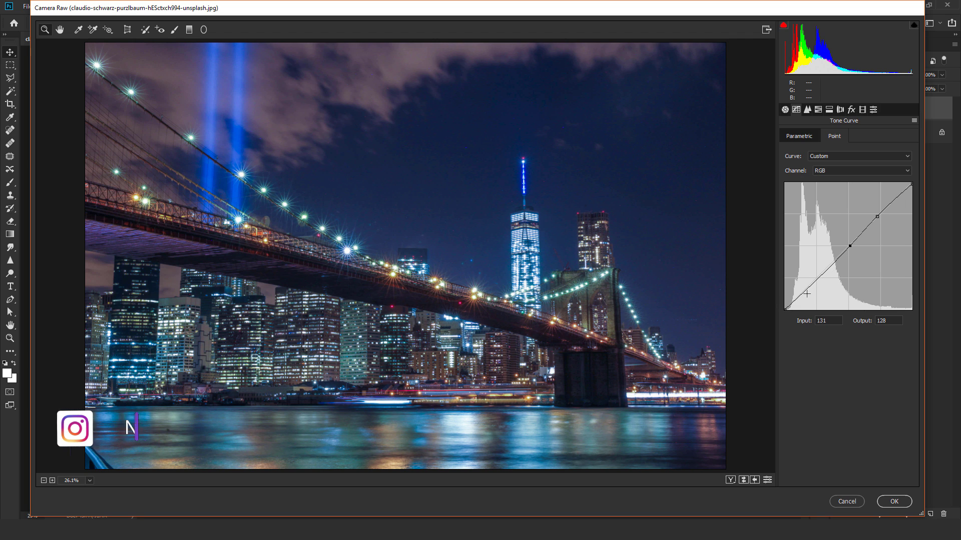
Raise the RGB curve's black point and add two lifted shadow points for faded shadows.
left_click(817, 278)
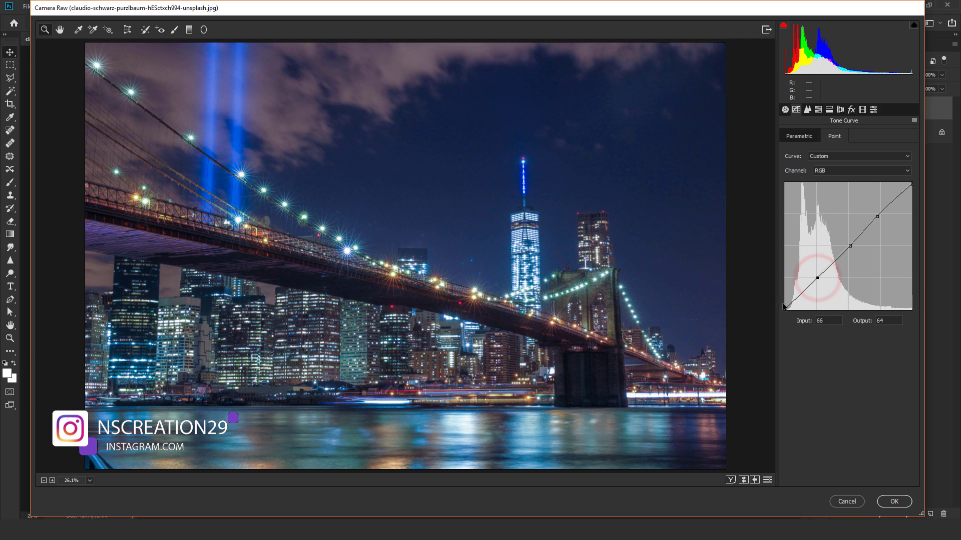
left_click_drag(784, 308, 779, 284)
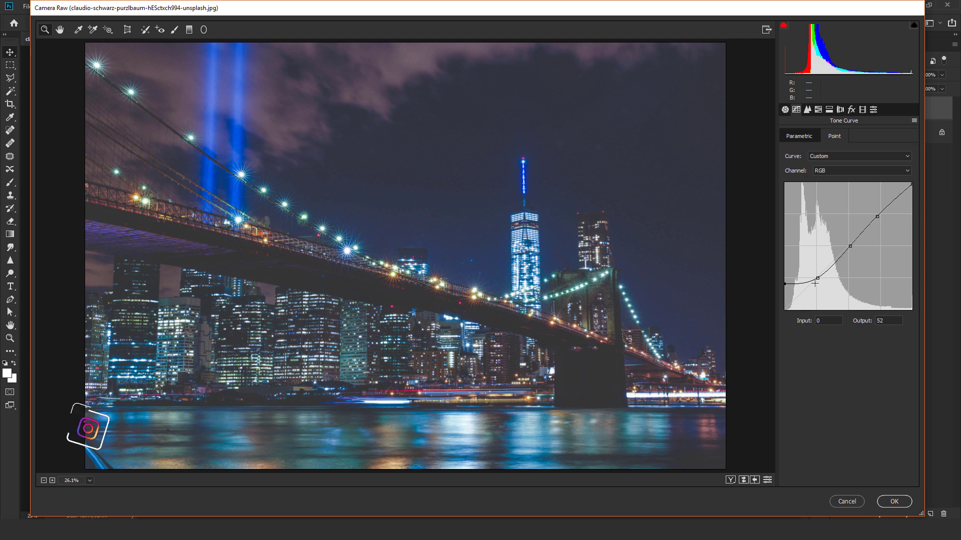
left_click(803, 282)
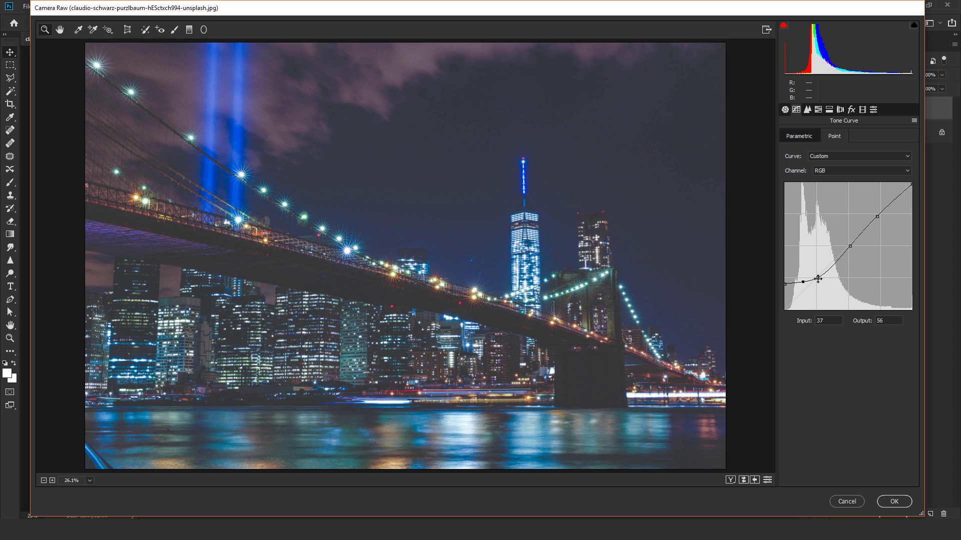
left_click_drag(818, 279, 821, 276)
left_click_drag(821, 275, 822, 273)
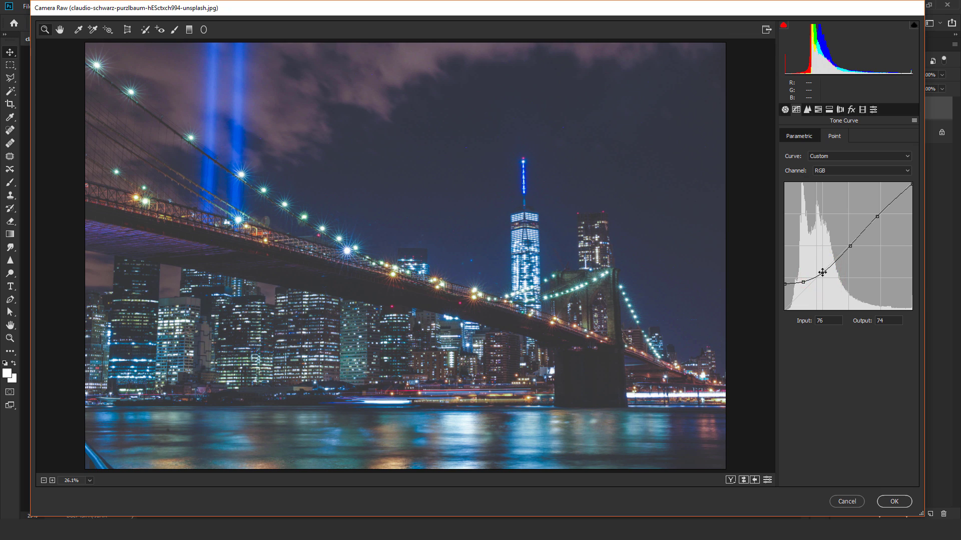
left_click(861, 170)
On the Red curve, anchor the centre, raise the highlights and pull the shadows down.
left_click(838, 187)
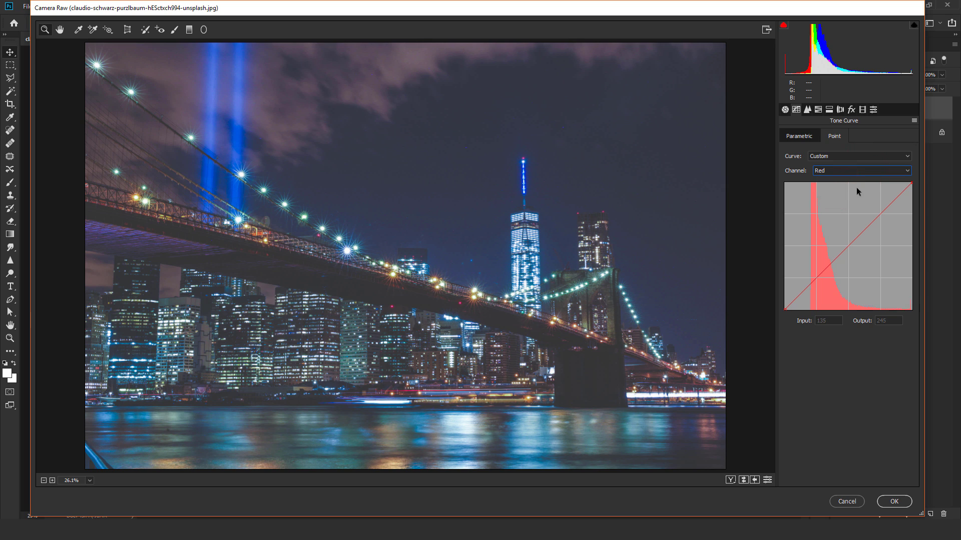
left_click(848, 245)
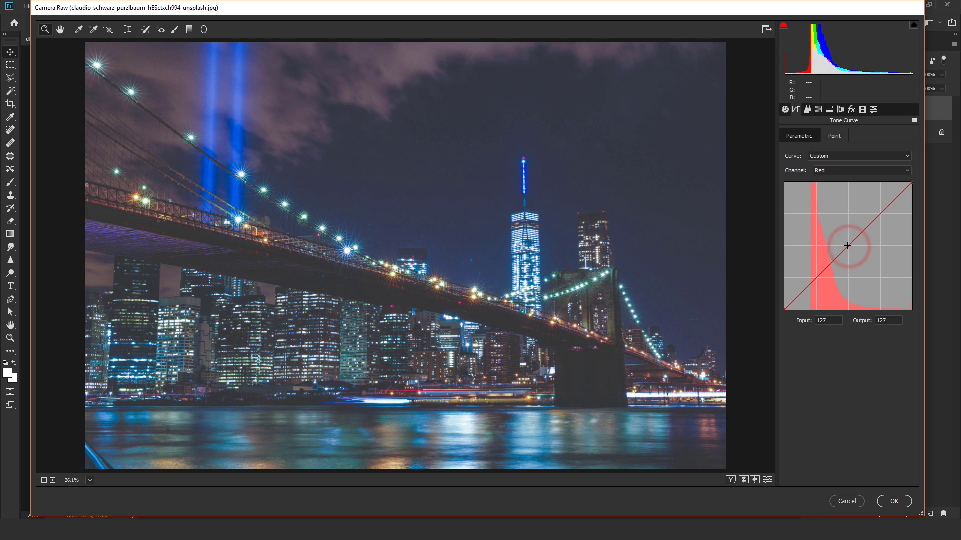
left_click_drag(876, 217, 877, 209)
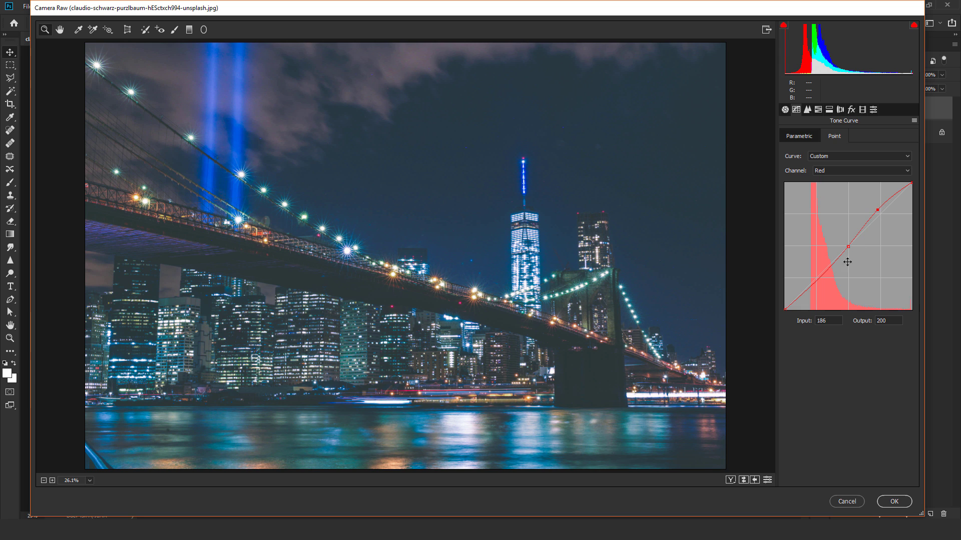
left_click_drag(823, 275, 806, 305)
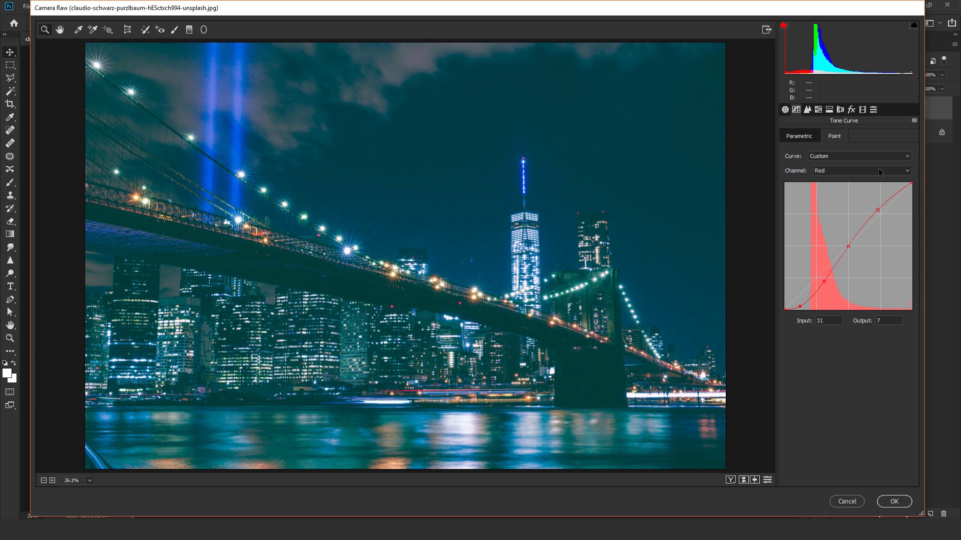
left_click(856, 171)
left_click(840, 193)
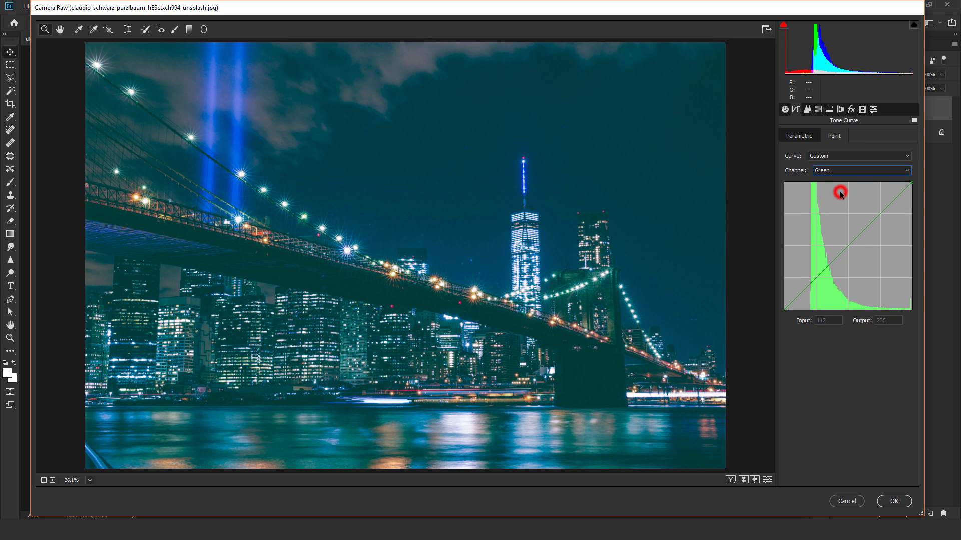
Shape the Green curve into an S: centre anchor, lifted highlights, lowered shadows.
left_click(845, 249)
left_click_drag(882, 213, 876, 208)
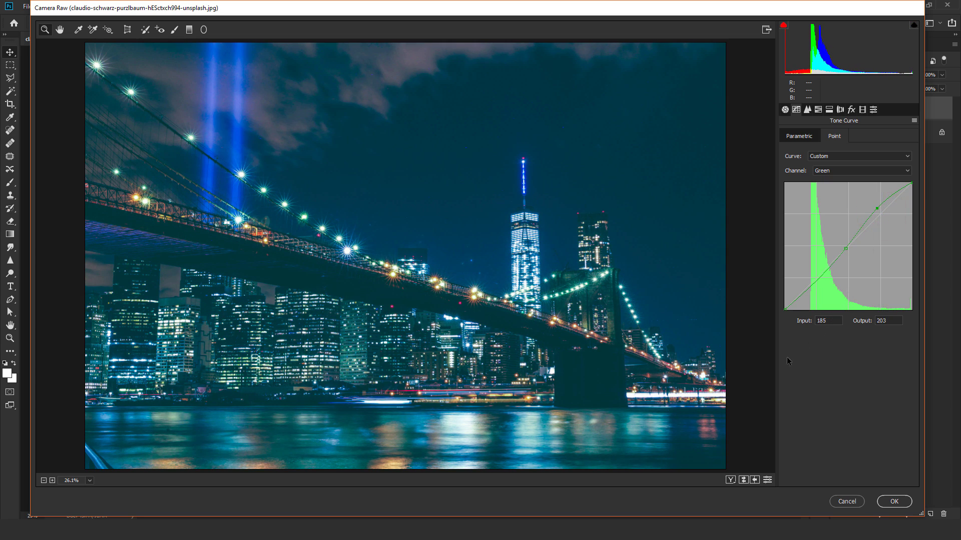
left_click_drag(803, 296, 802, 301)
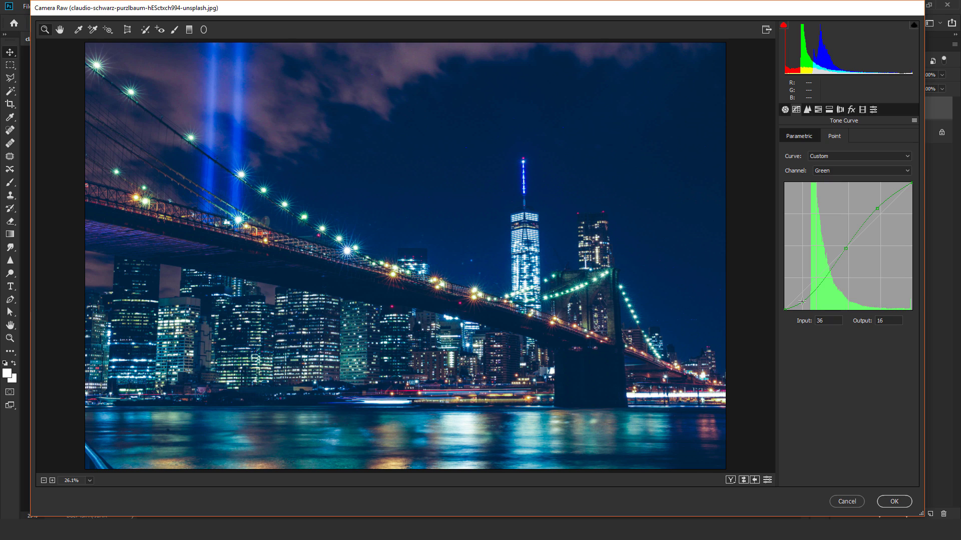
Give the Blue curve a centre anchor, highlight point 183→199 and shadow point 68→53.
left_click(836, 171)
left_click(825, 202)
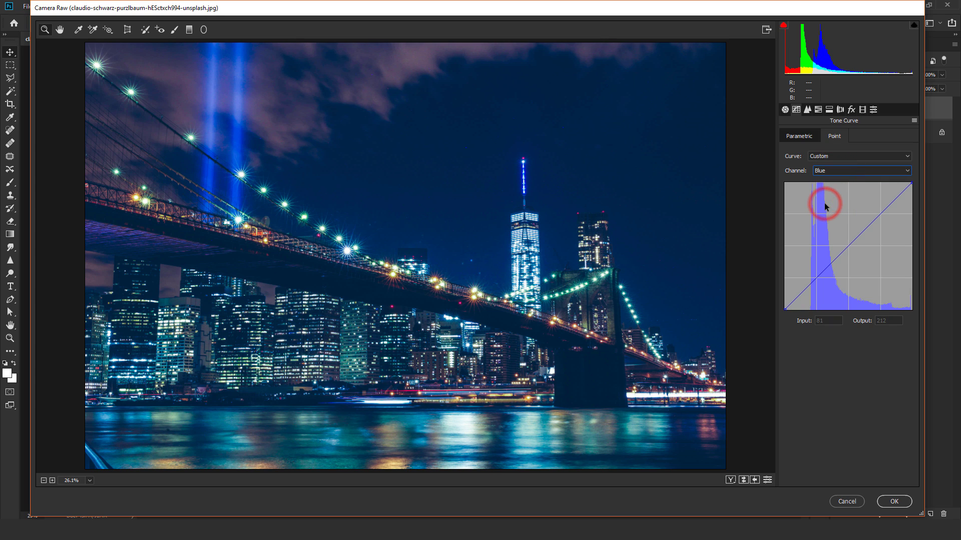
left_click(848, 245)
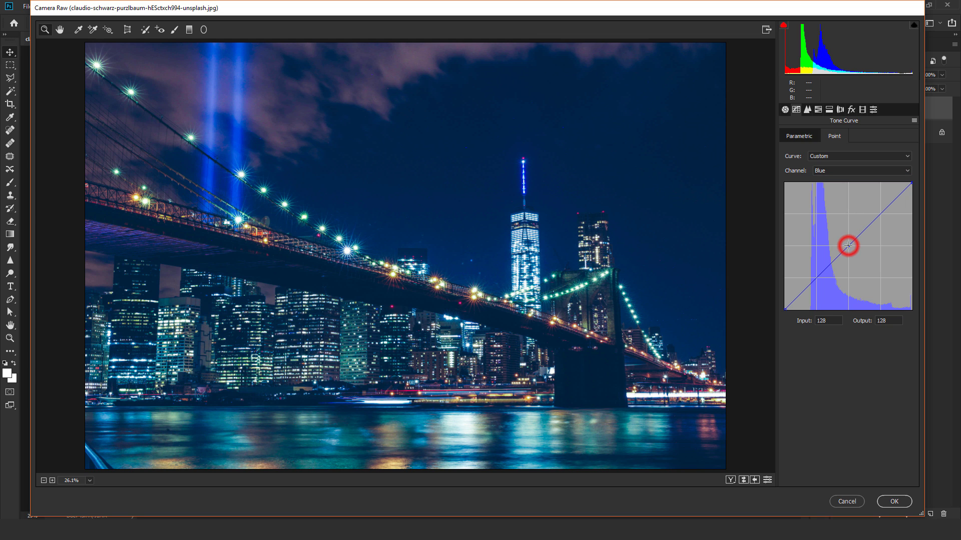
left_click(879, 212)
left_click_drag(879, 212, 875, 210)
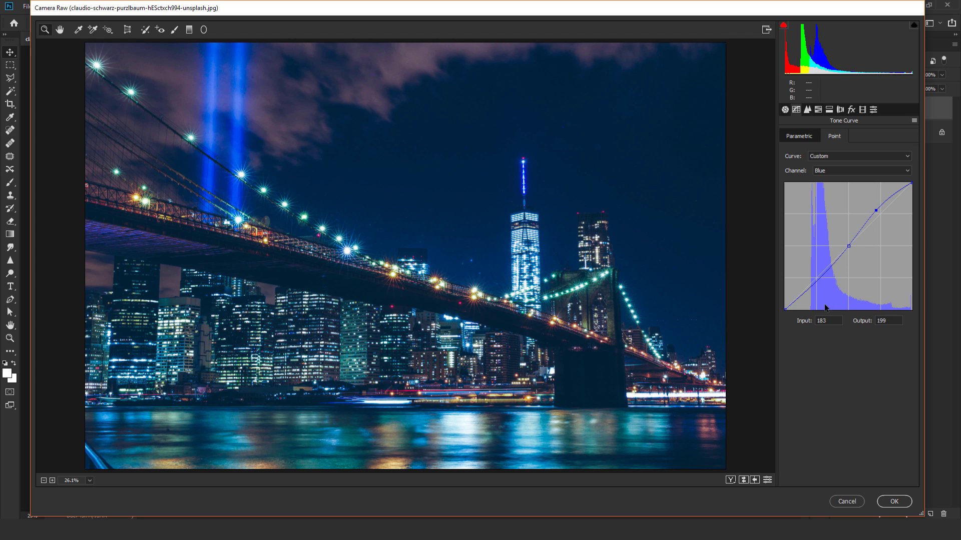
left_click_drag(817, 280, 817, 283)
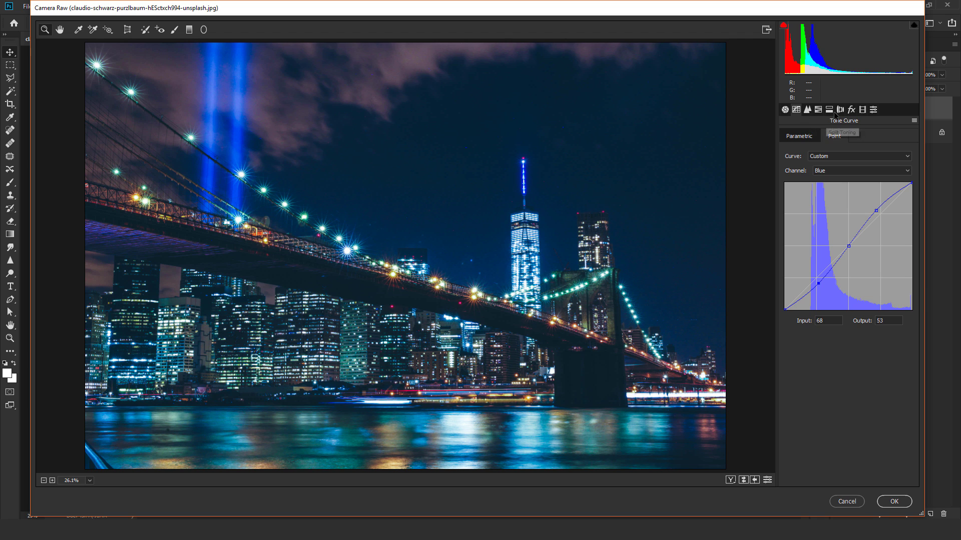
In Calibration, push Red and Green Primary Hue to +100, Blue Primary Hue -100, Blue Saturation +15.
left_click(862, 110)
left_click_drag(867, 205, 908, 206)
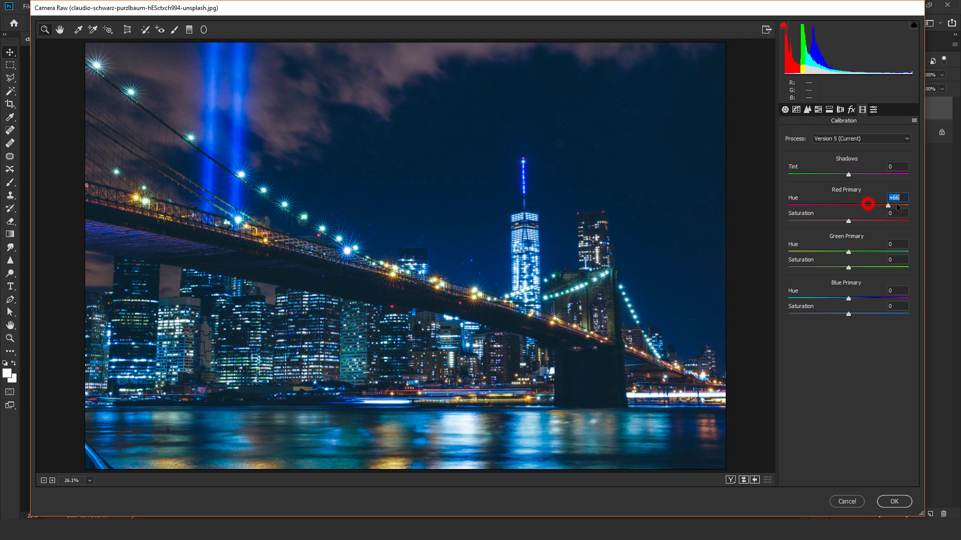
left_click(899, 213)
type("-2")
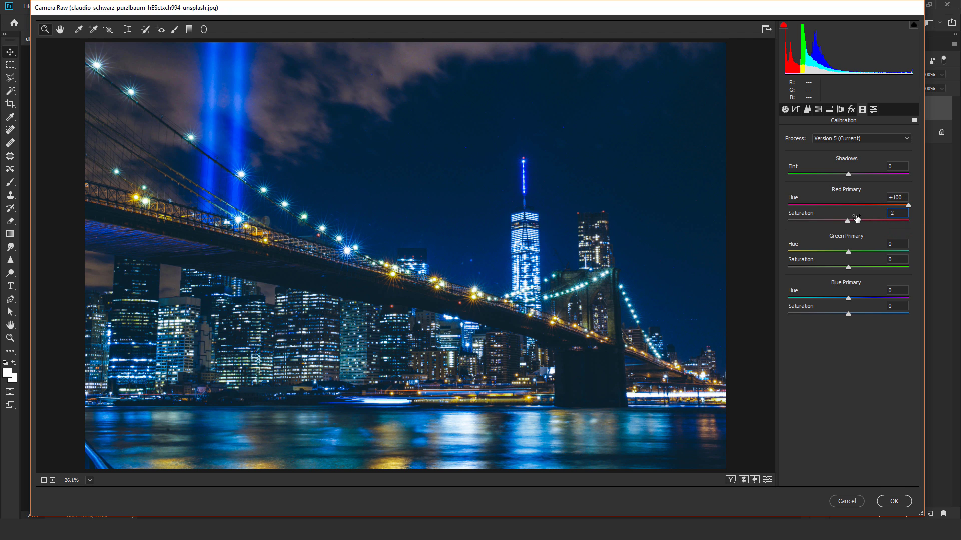
left_click_drag(882, 251, 915, 251)
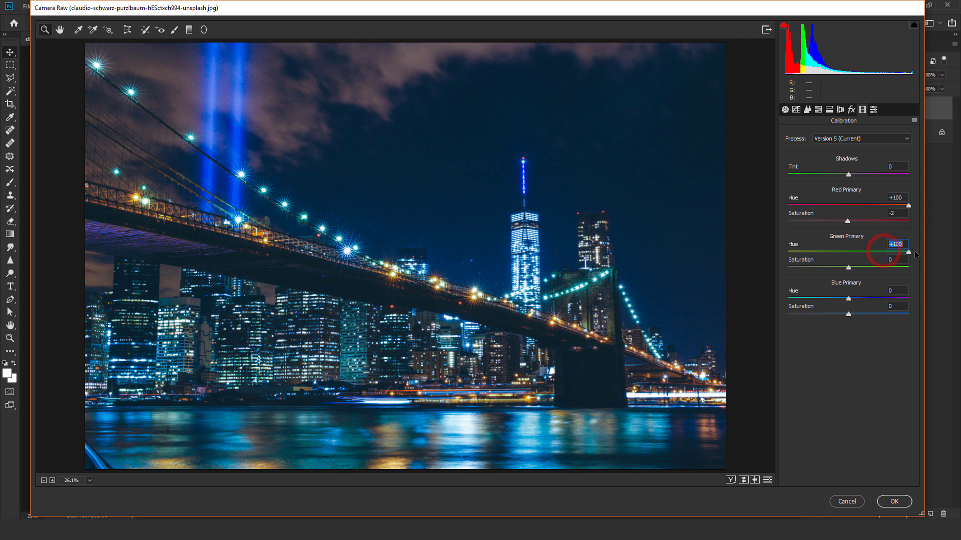
left_click_drag(818, 297, 788, 299)
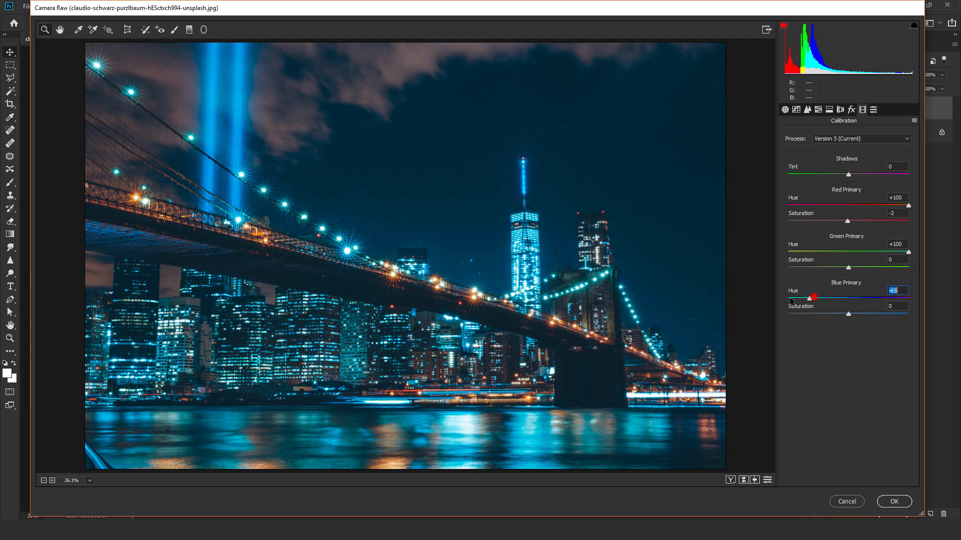
left_click(850, 314)
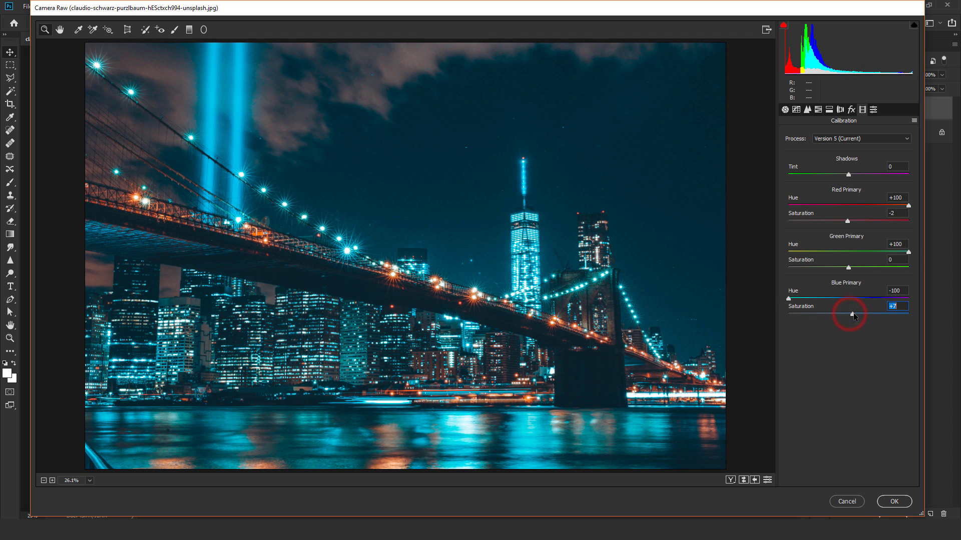
left_click_drag(849, 314, 857, 317)
left_click(819, 110)
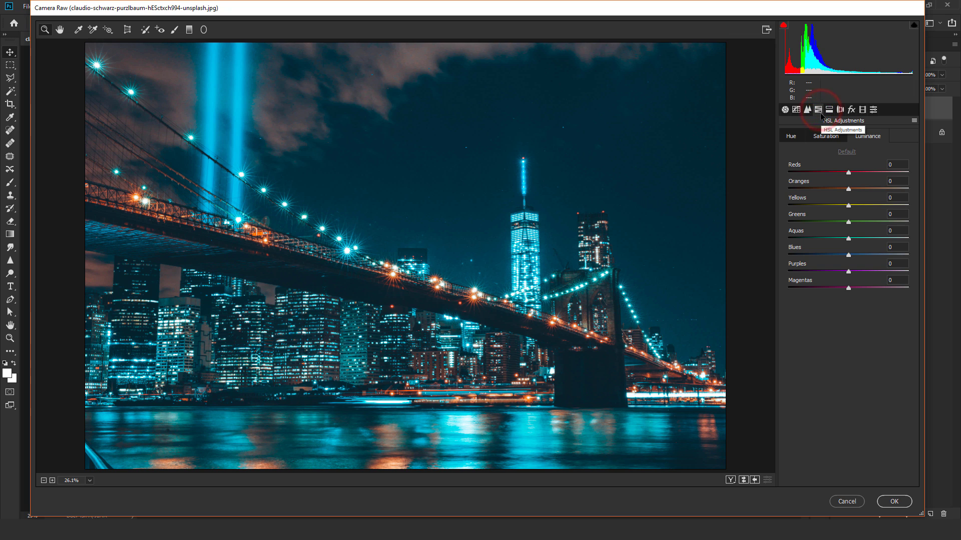
Set HSL hues Reds +100, Oranges -47, Yellows -33 and Greens +11.
left_click(791, 138)
left_click(905, 173)
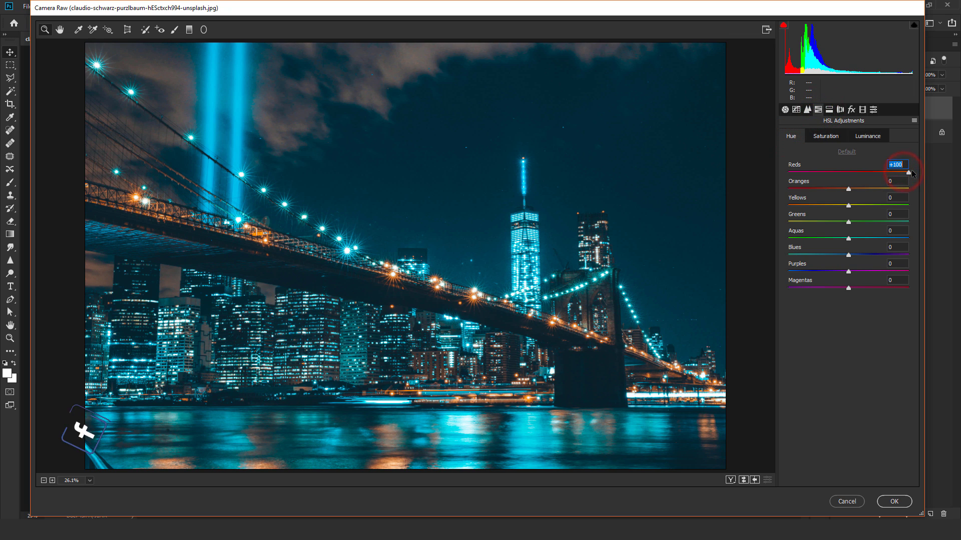
key("Tab")
type("-4")
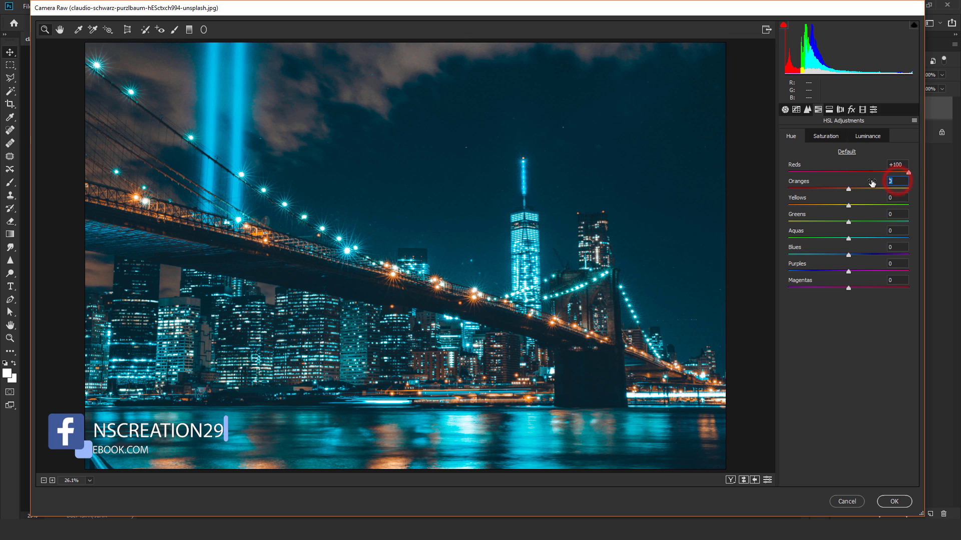
type("7")
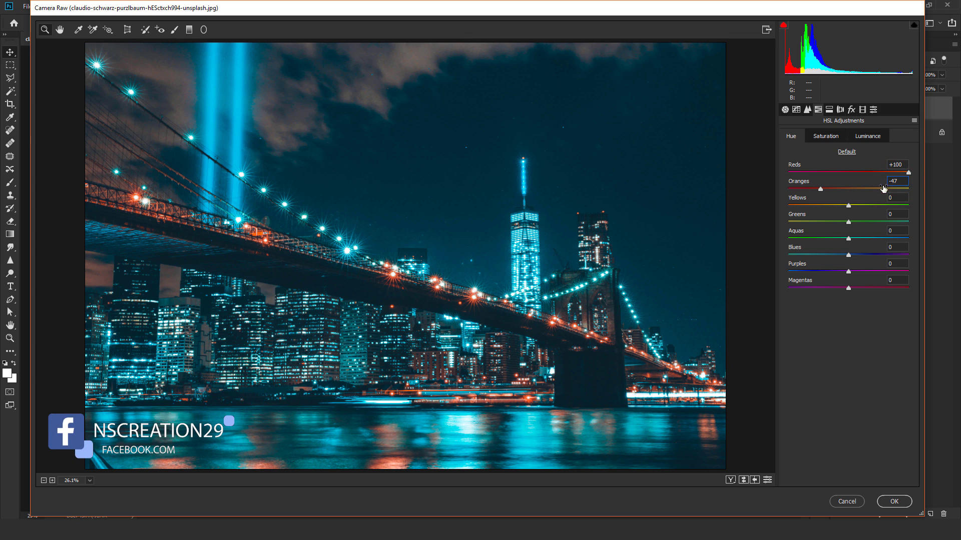
left_click(899, 197)
left_click(899, 214)
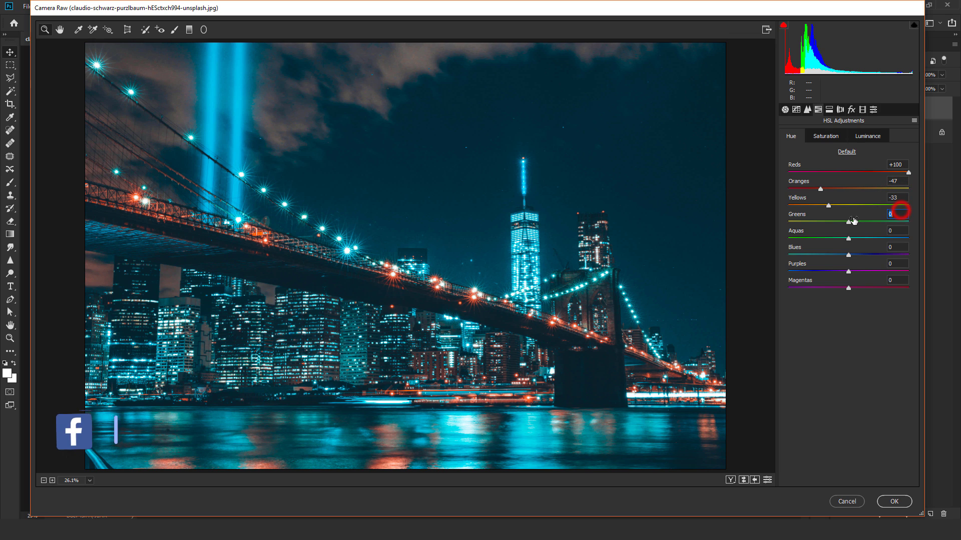
left_click_drag(854, 221, 860, 225)
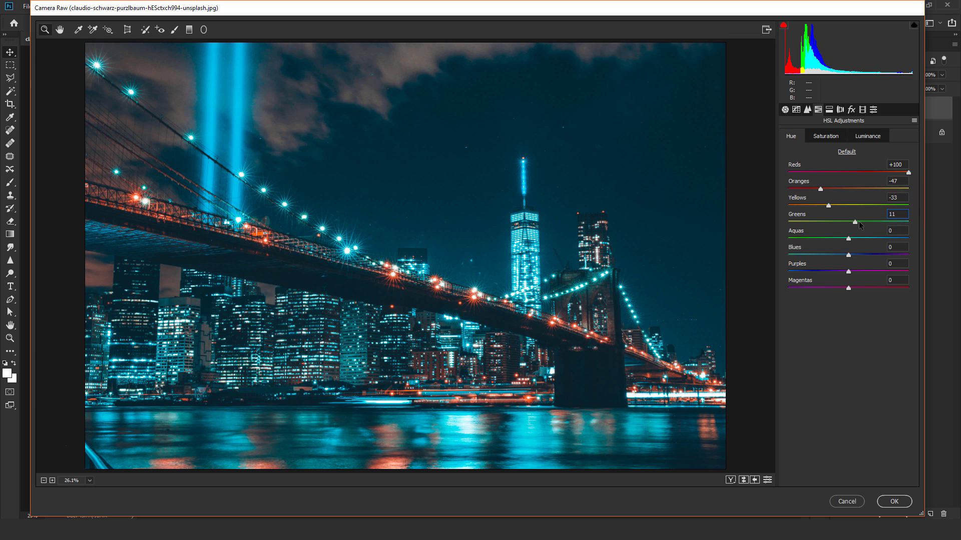
Set HSL hues Aquas +67, Blues -65, Purples -41 and Magentas -58.
left_click(899, 230)
type("67")
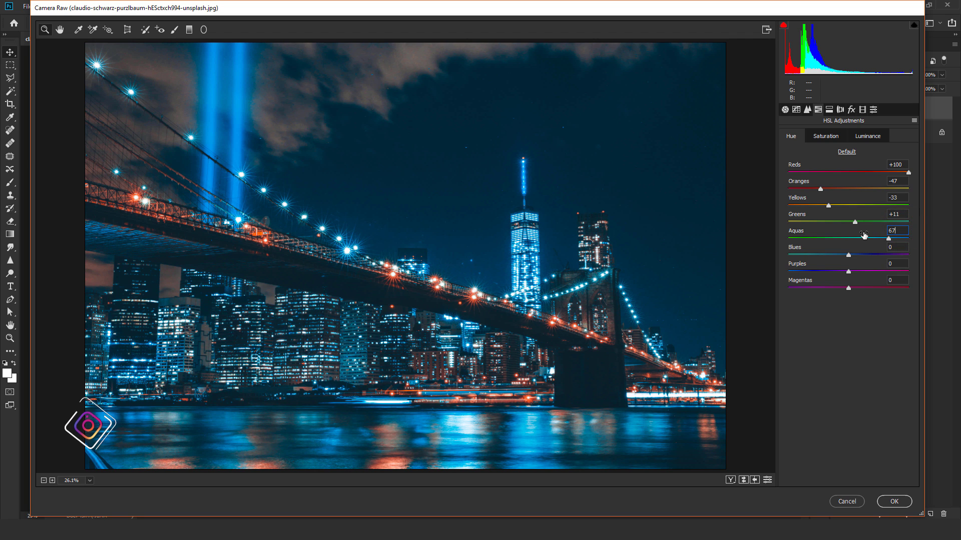
left_click(895, 248)
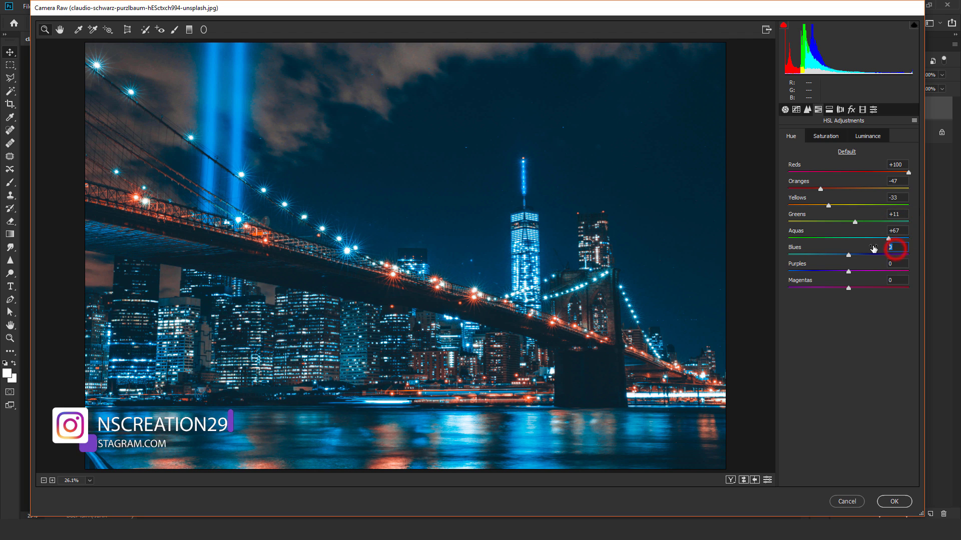
type("-65")
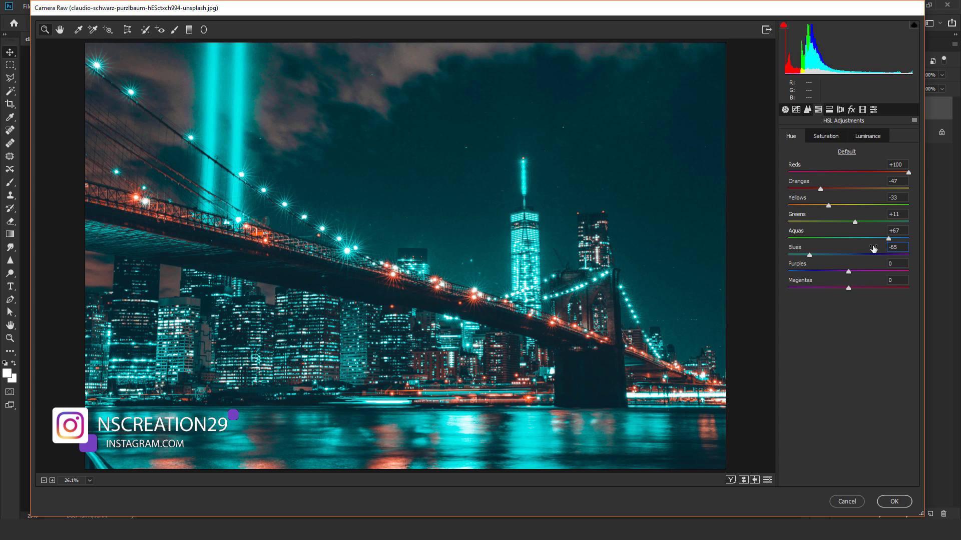
left_click(897, 264)
type("-41")
left_click(902, 280)
type("-58")
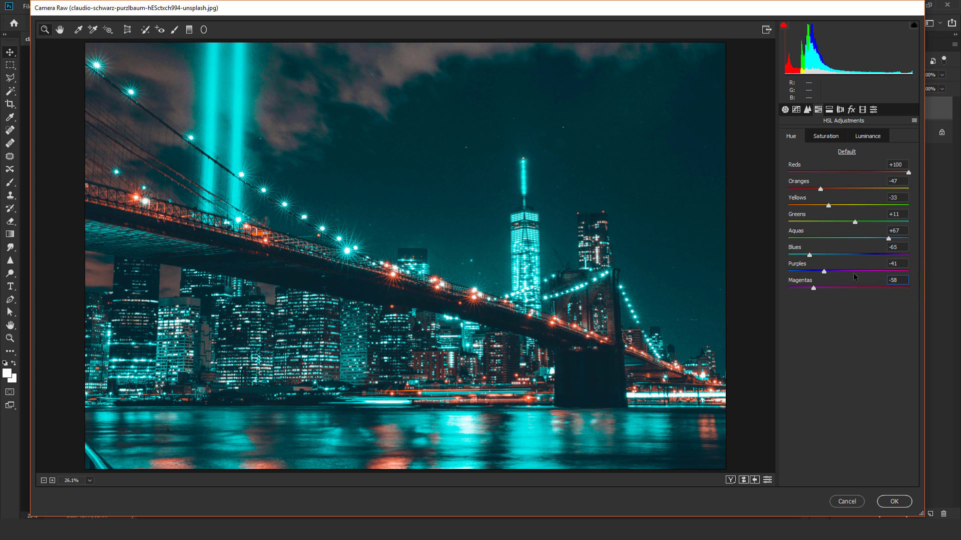
left_click(823, 137)
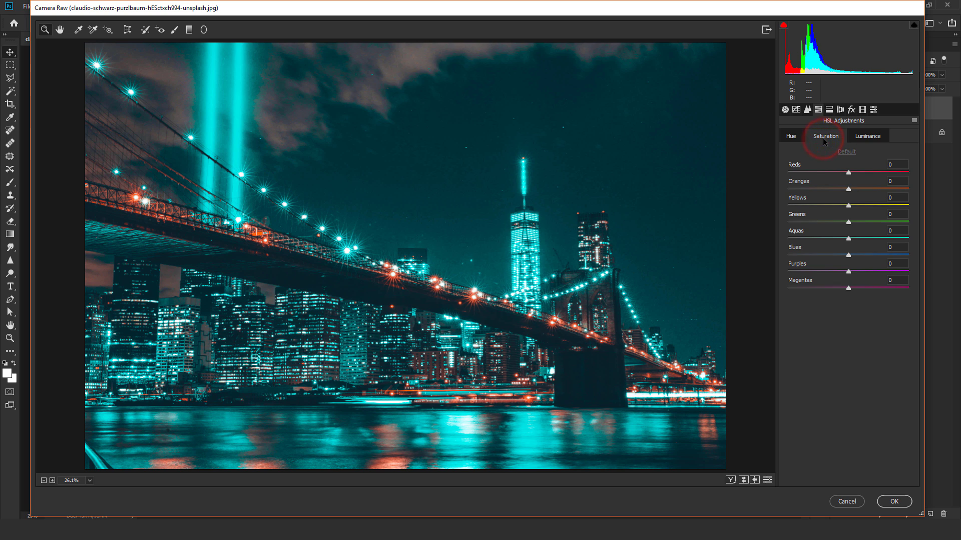
Set HSL saturation Reds -28, Oranges -9, Yellows -30 and Greens -12.
left_click(903, 165)
type("-28")
left_click(899, 180)
type("-")
left_click(896, 197)
type("-")
left_click(899, 214)
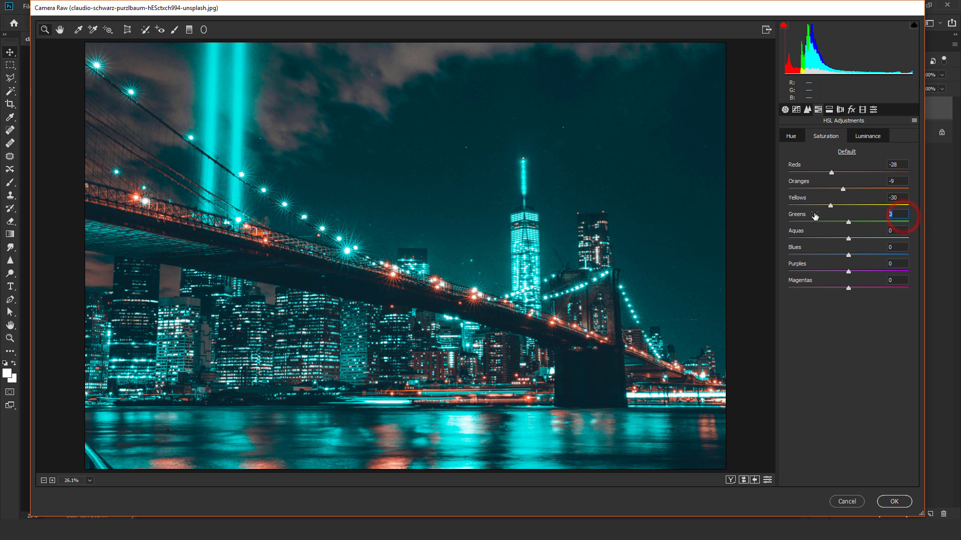
Set HSL saturation Aquas +16, Blues -86, Purples -29 and Magentas -22.
left_click(895, 231)
type("16")
left_click(897, 247)
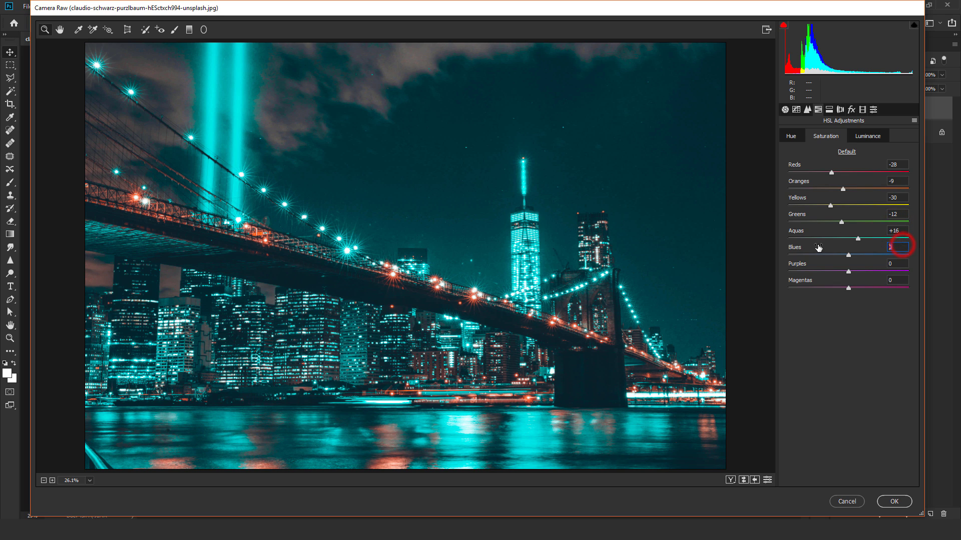
type("-86")
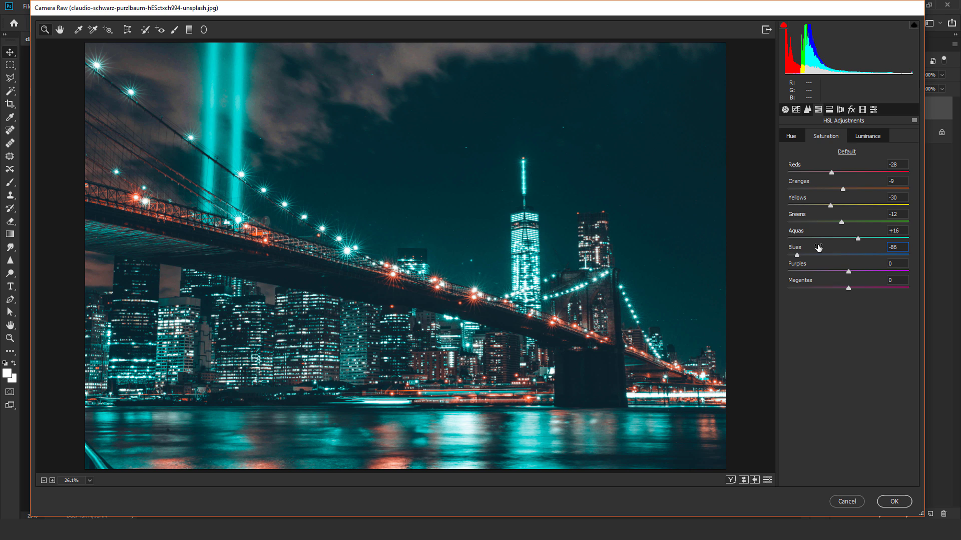
type("-29")
left_click(904, 280)
type("-")
left_click(868, 137)
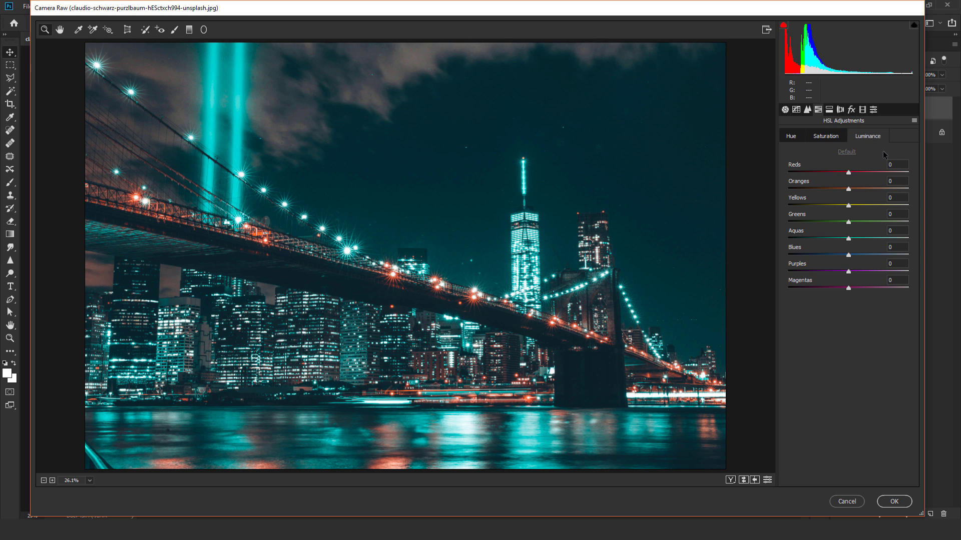
Set HSL luminance Reds +61, Oranges +9, Yellows +67 and Greens -5.
left_click(896, 165)
type("61")
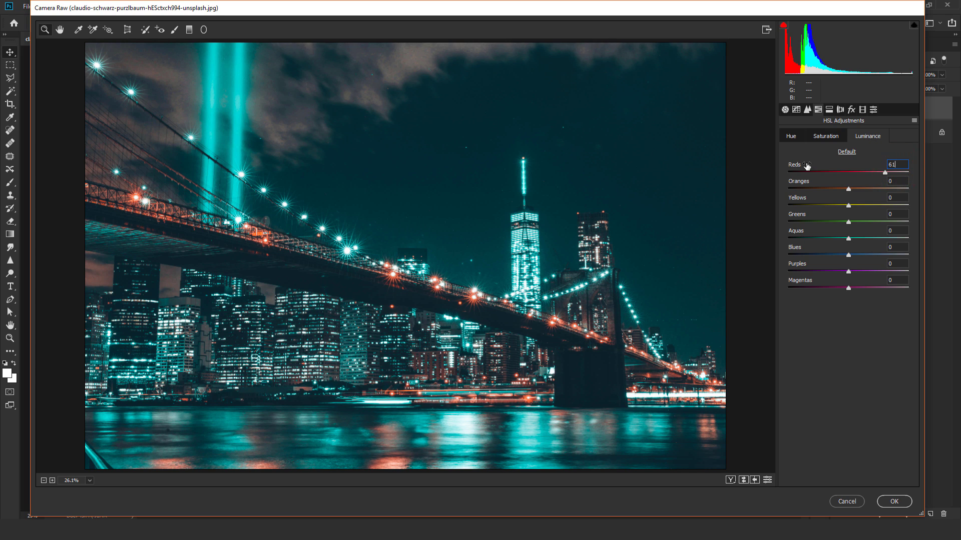
left_click(897, 182)
type("9")
left_click(898, 197)
type("7")
left_click(896, 214)
type("-5")
Set HSL luminance Aquas -14, Blues -18, Purples +43 and Magentas +20.
left_click(901, 228)
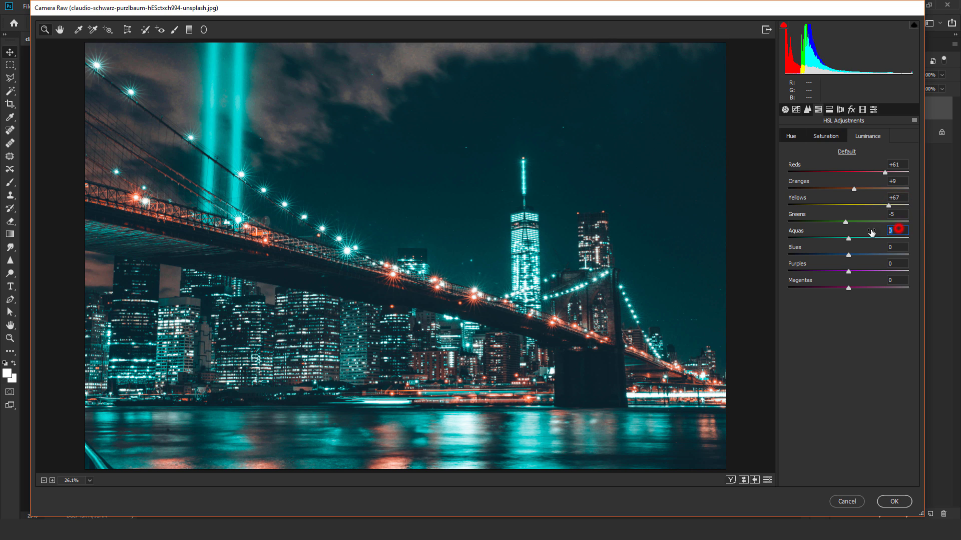
type("-14")
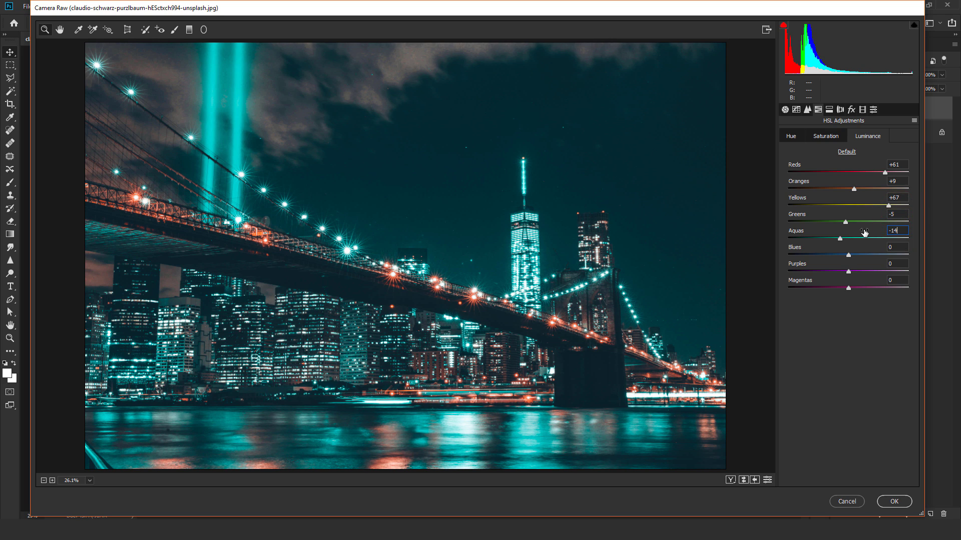
left_click(896, 247)
type("-1")
type("8")
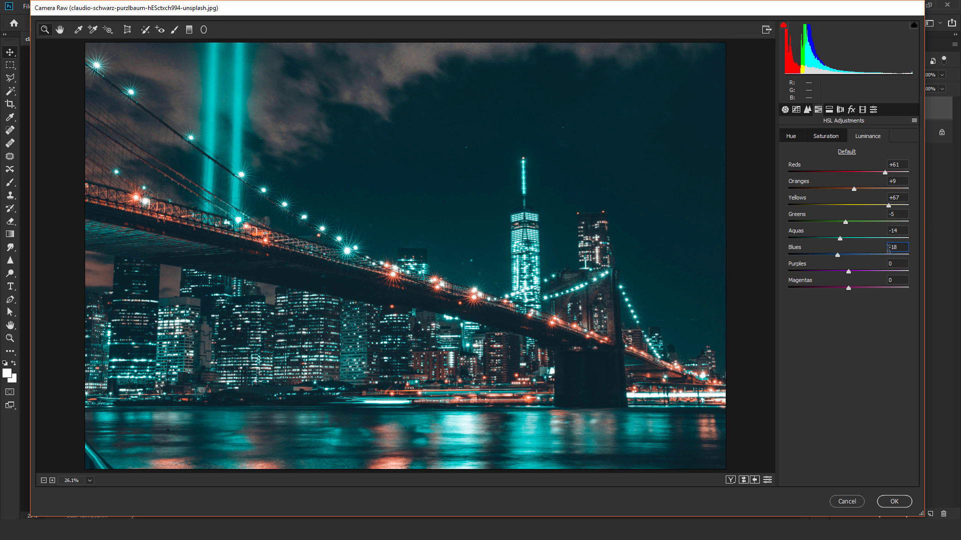
left_click(896, 264)
type("423")
left_click(900, 281)
type("20")
Split-tone with Highlights Hue 235 / Saturation 39, Balance +17, Shadows Hue 327 / Saturation 17.
left_click(829, 110)
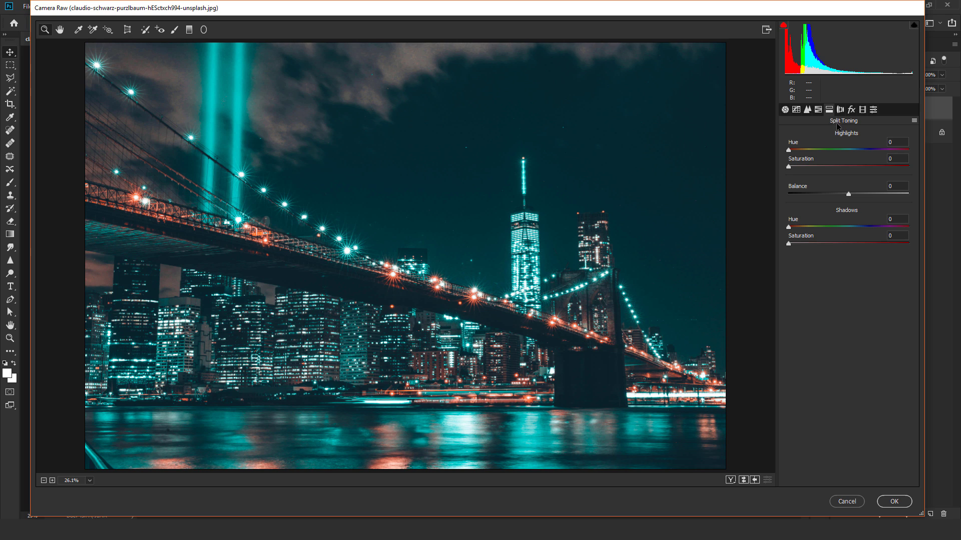
left_click(897, 142)
type("235")
left_click(897, 158)
type("39")
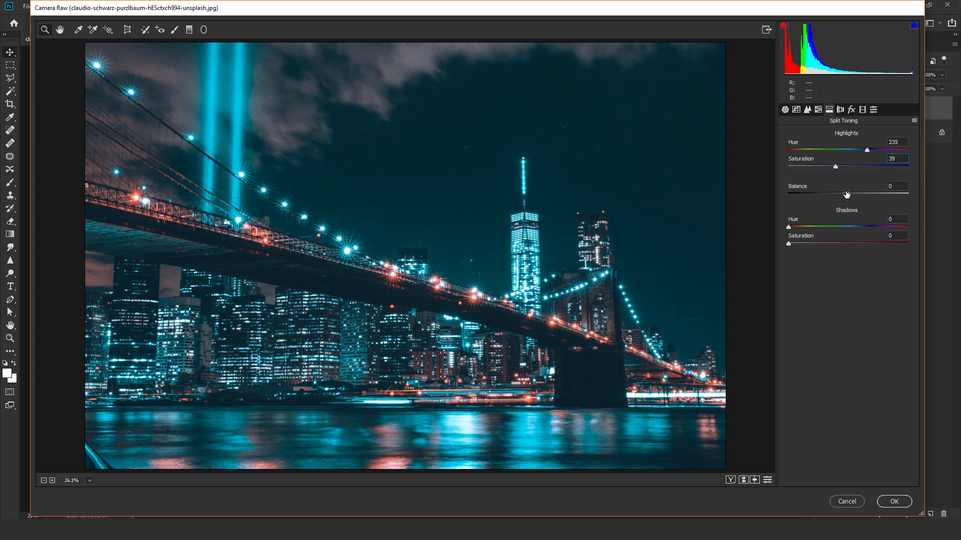
left_click(898, 186)
type("17")
left_click(898, 219)
type("27")
left_click(898, 236)
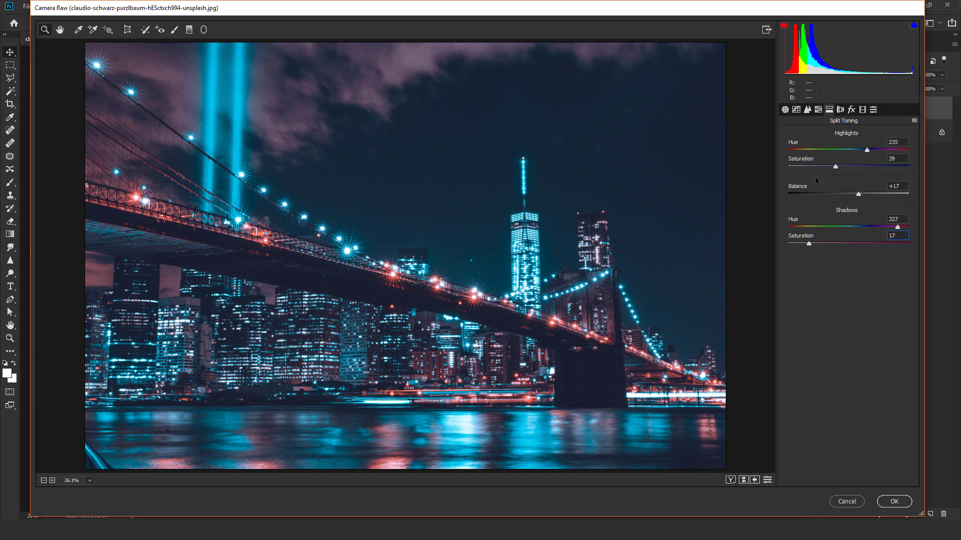
In the Detail tab, set Sharpening Amount to 58 and Color noise reduction to 30.
left_click(806, 111)
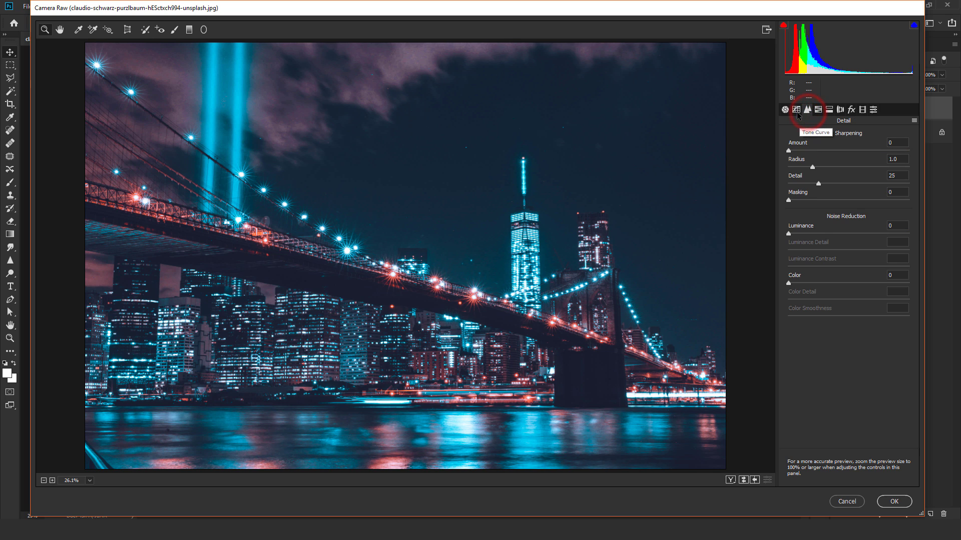
left_click_drag(789, 151, 838, 151)
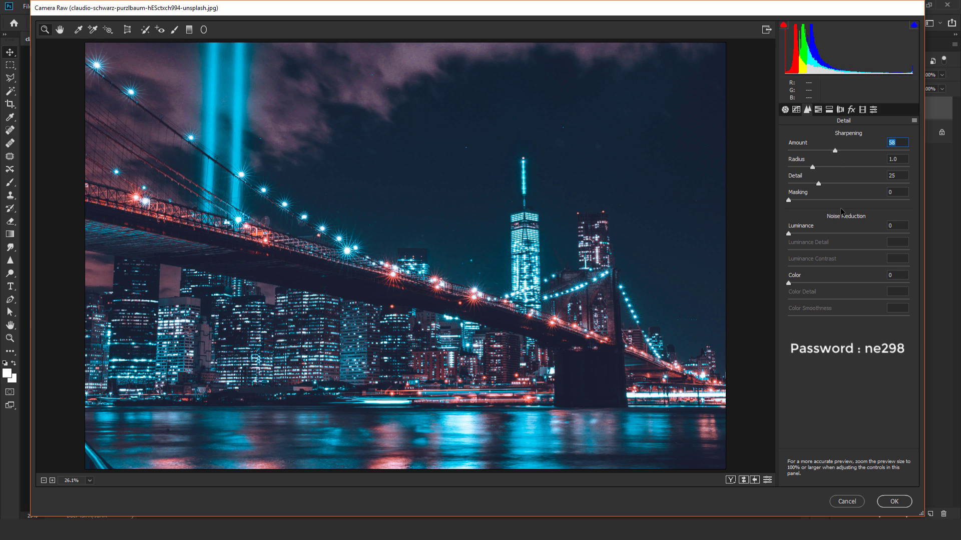
left_click_drag(789, 283, 820, 283)
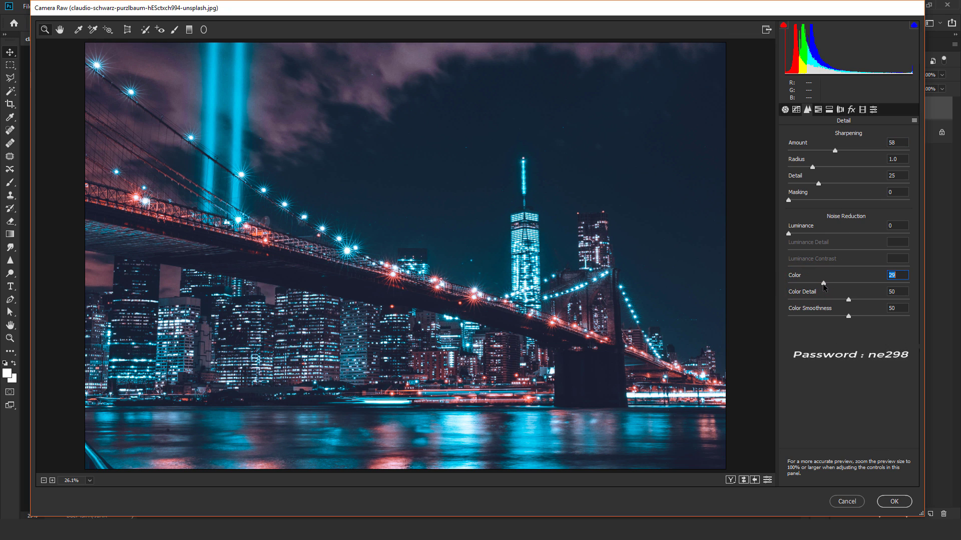
left_click_drag(819, 284, 824, 283)
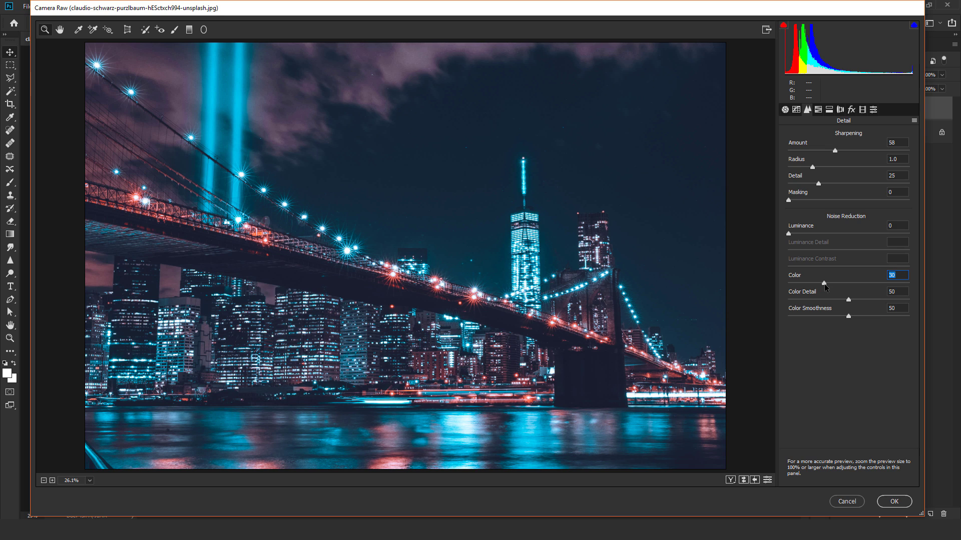
Return to the Basic panel and cycle Before/After views, ending on the edited photo alone.
left_click(785, 110)
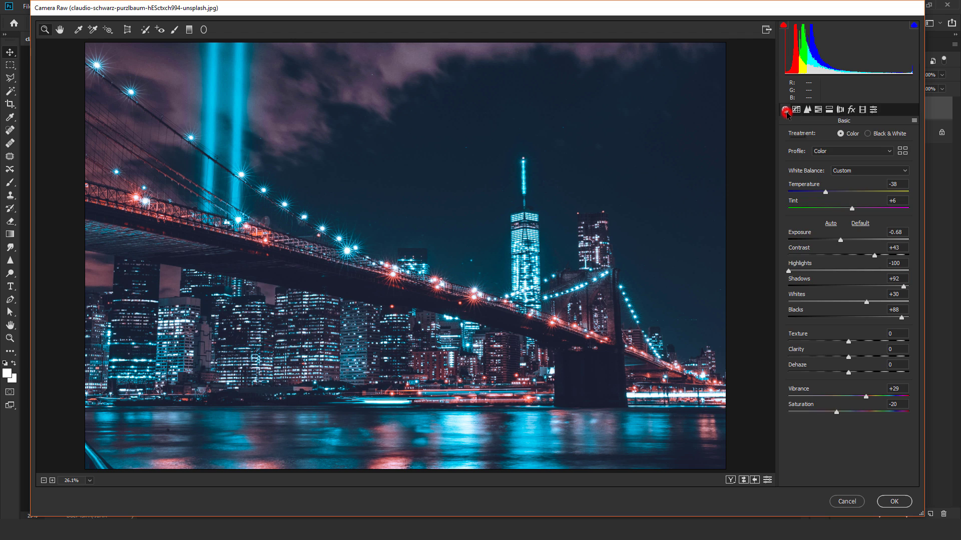
left_click(730, 479)
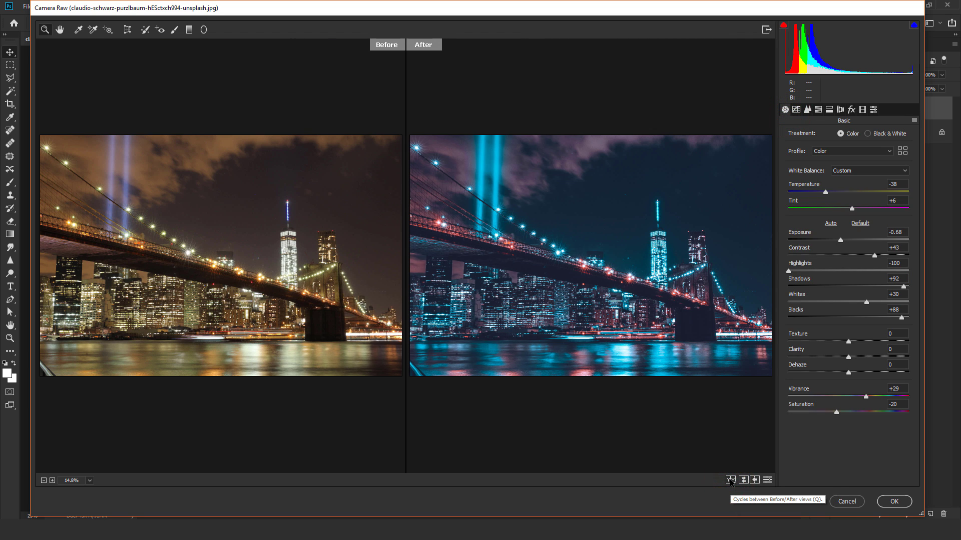
left_click(730, 479)
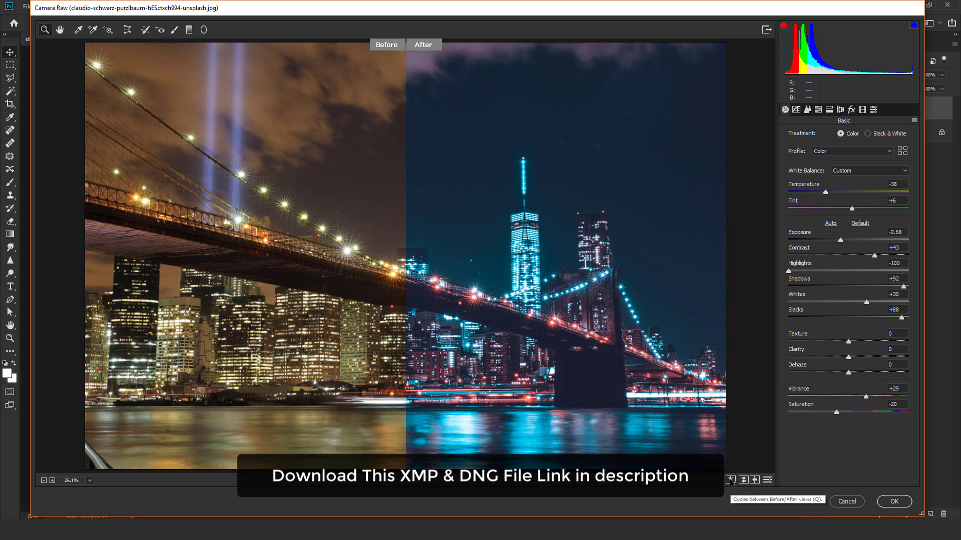
left_click(730, 480)
left_click(730, 480)
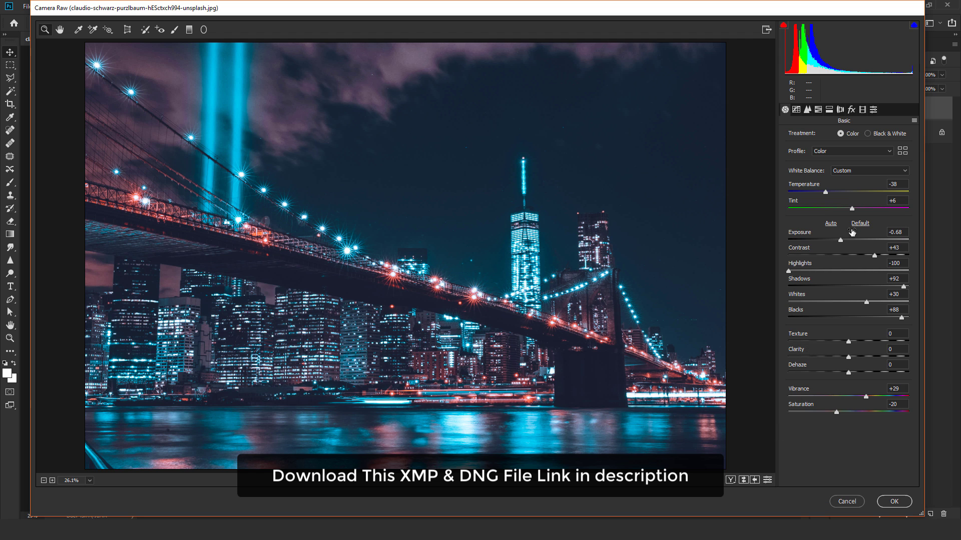
Save the Camera Raw settings as XMP preset 'NSCREATION - Neon Lights Eff' and apply the edit to the layer.
left_click(914, 121)
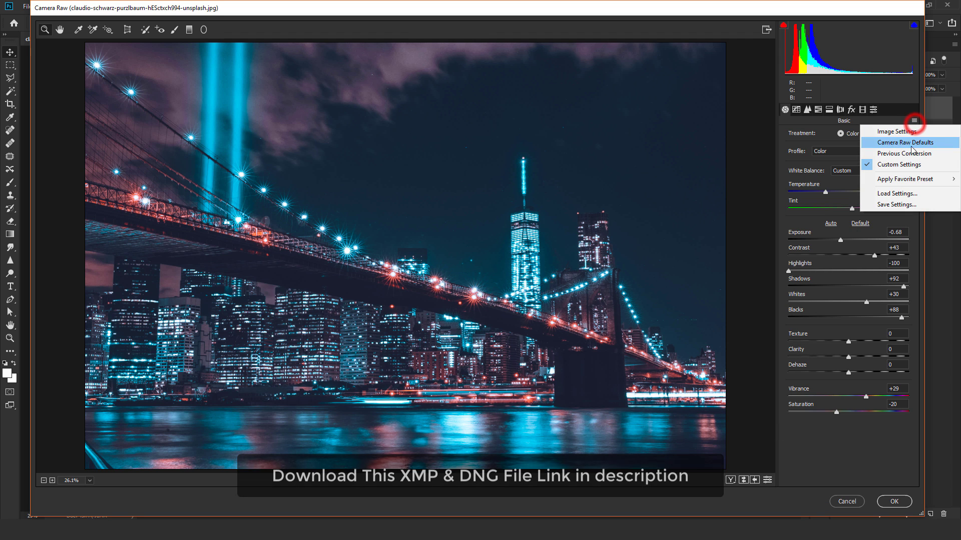
left_click(900, 203)
left_click(556, 71)
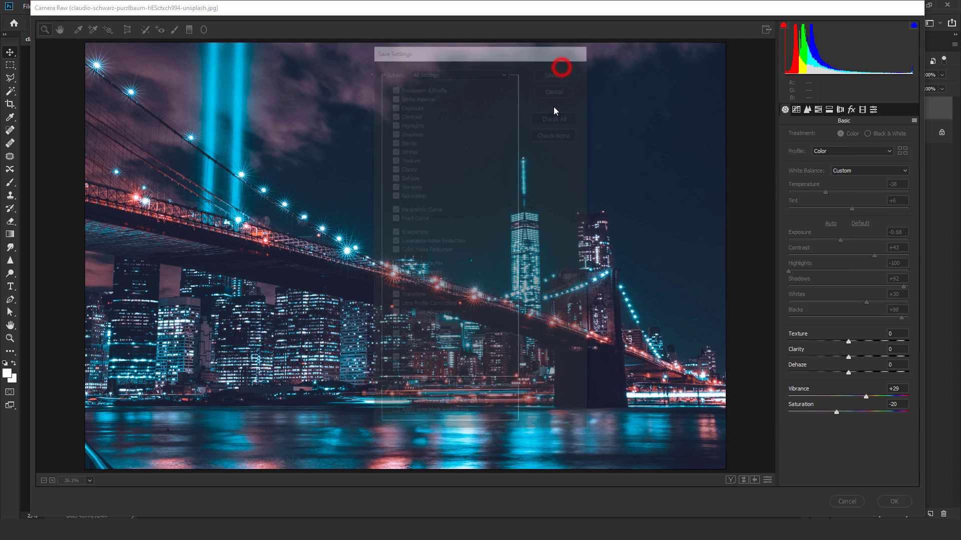
left_click(183, 469)
type("NSCREATION - Neon Lights Eff")
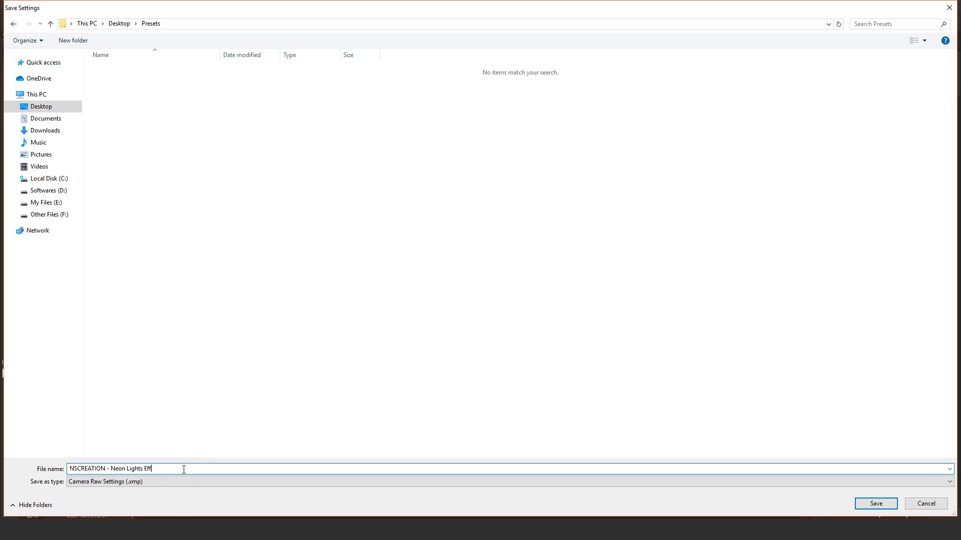
key("Return")
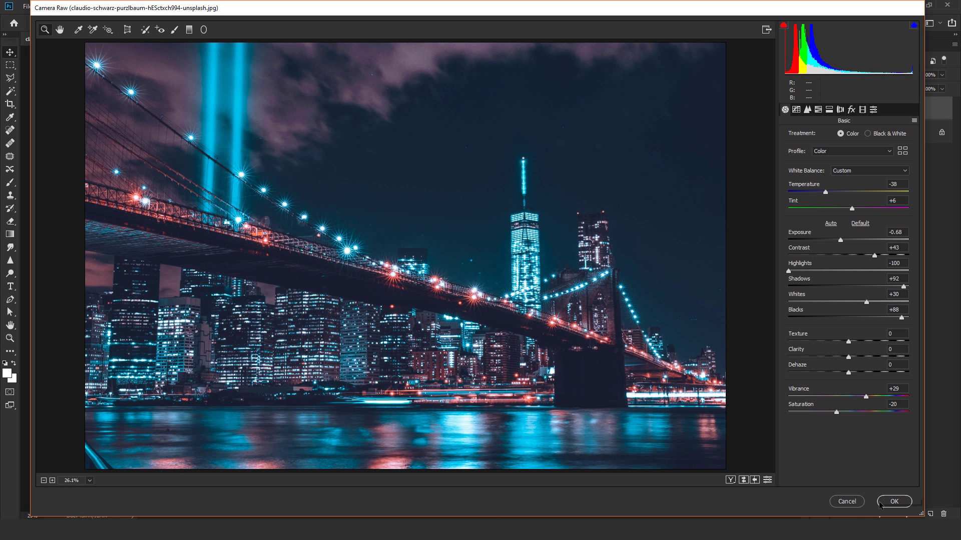
left_click(880, 504)
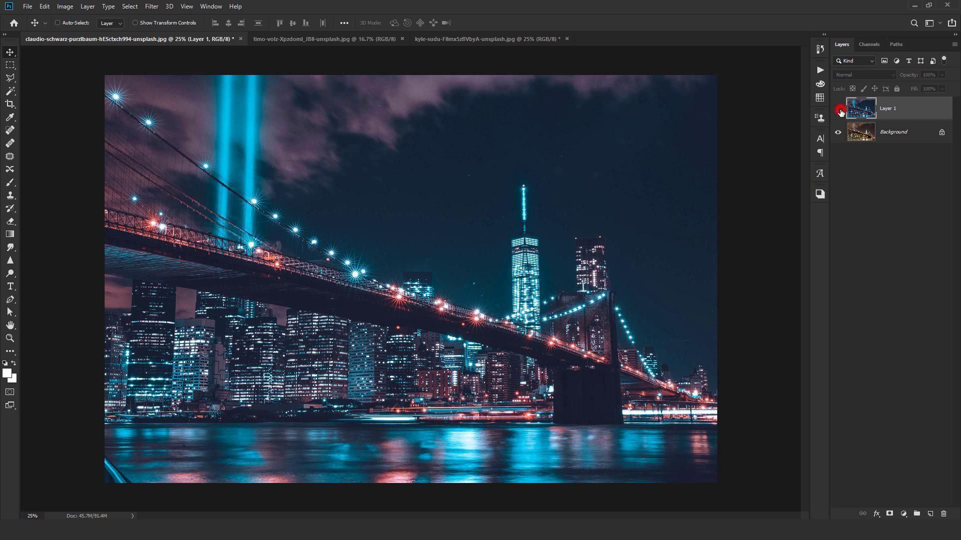
Toggle the edited layer, then switch to the second skyline photo and duplicate its background layer.
left_click(838, 109)
left_click(837, 108)
left_click(370, 40)
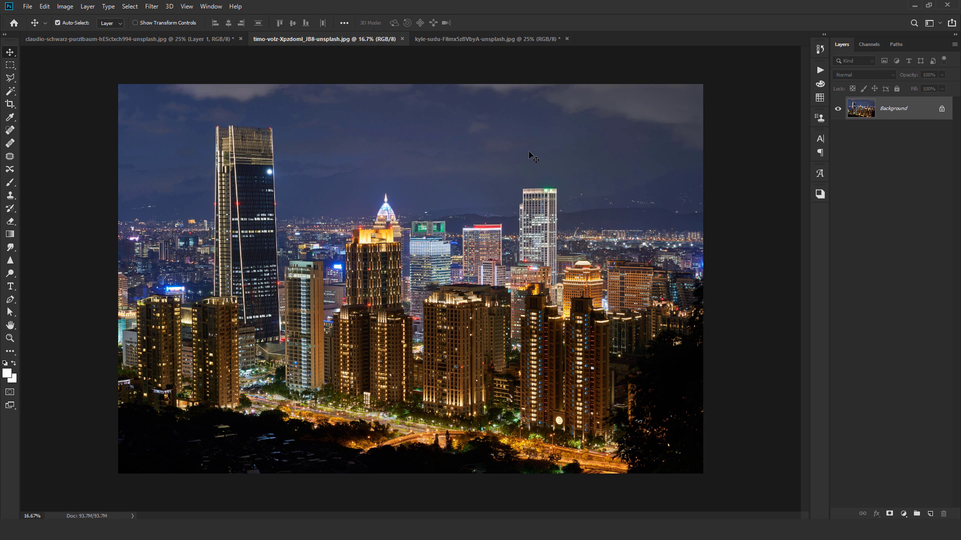
key("ctrl+j")
Load the Neon Lights Effect XMP preset in Camera Raw Filter on the duplicate layer and apply it.
left_click(163, 10)
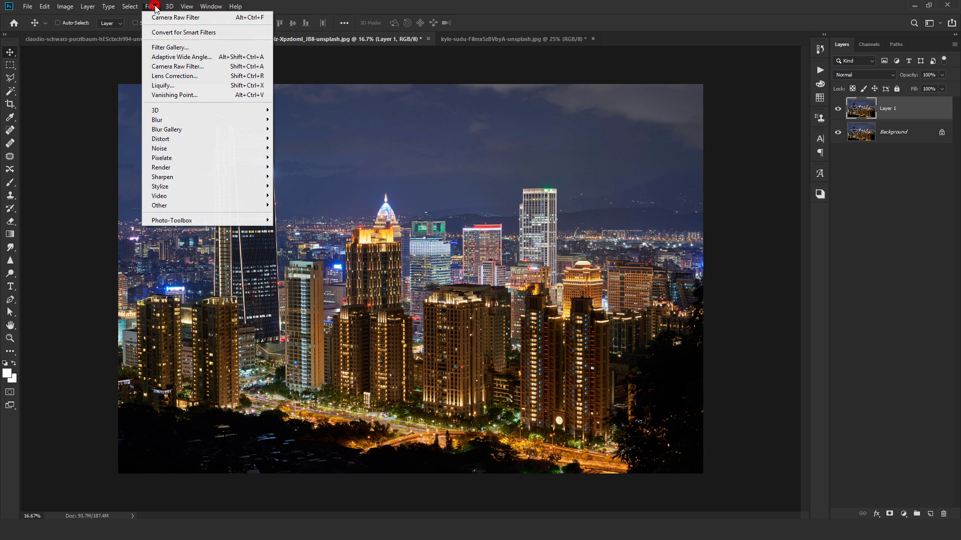
left_click(175, 70)
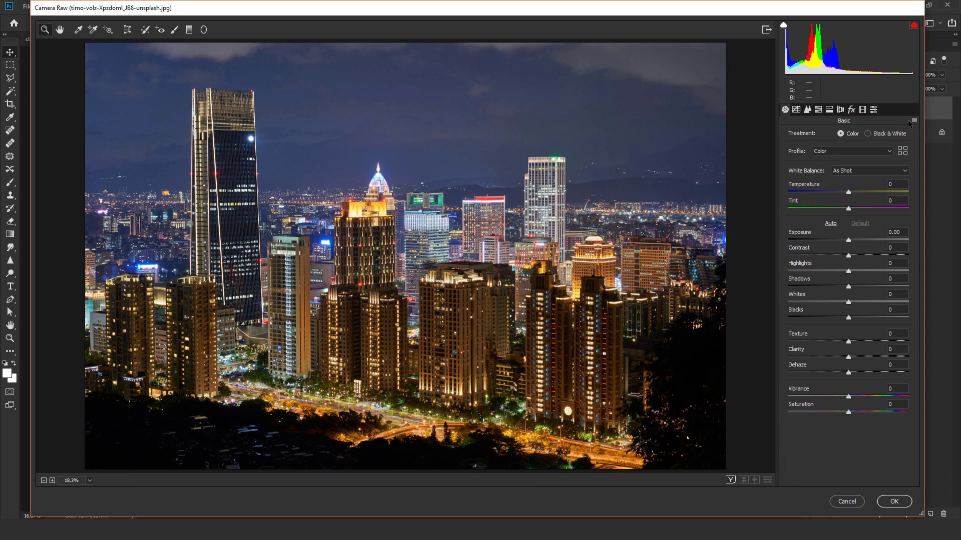
left_click(914, 121)
left_click(905, 193)
left_click(119, 70)
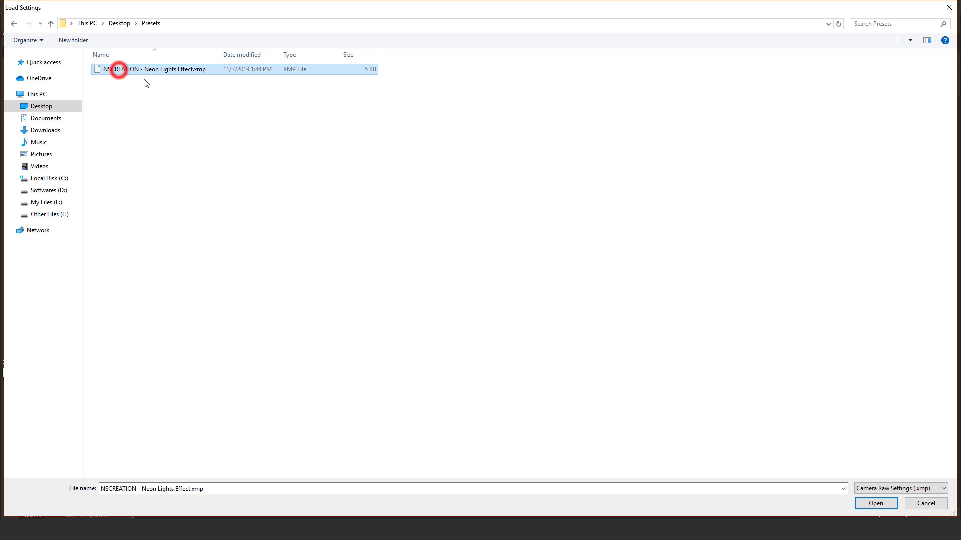
left_click(877, 504)
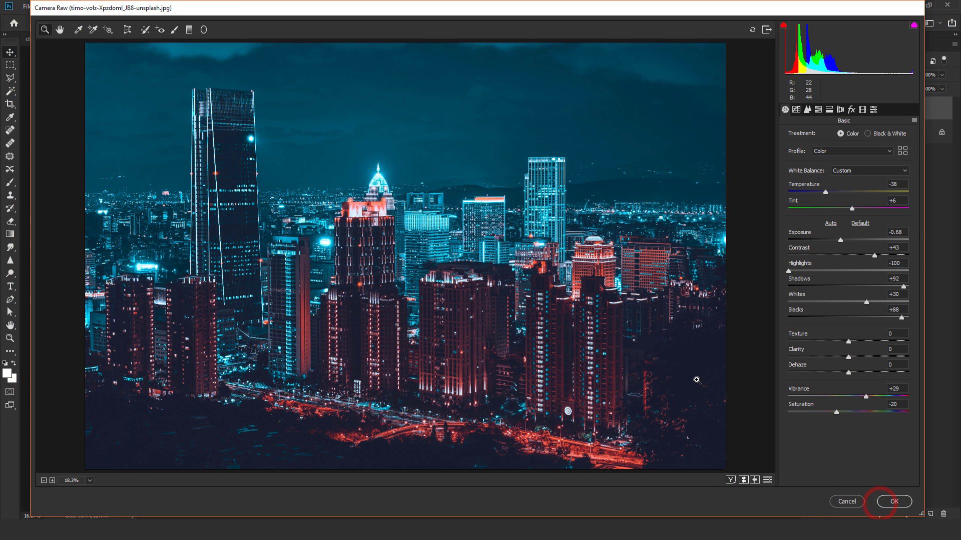
left_click(731, 480)
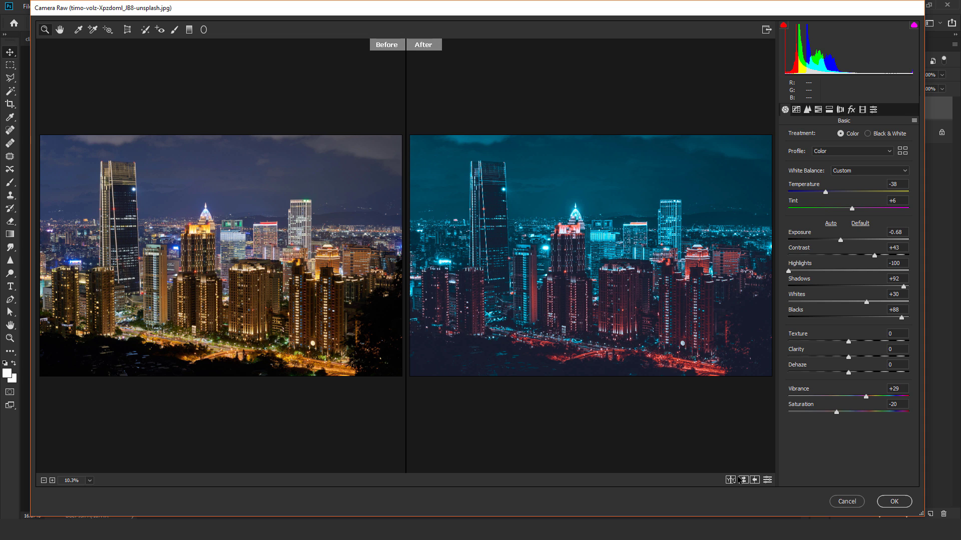
left_click(896, 499)
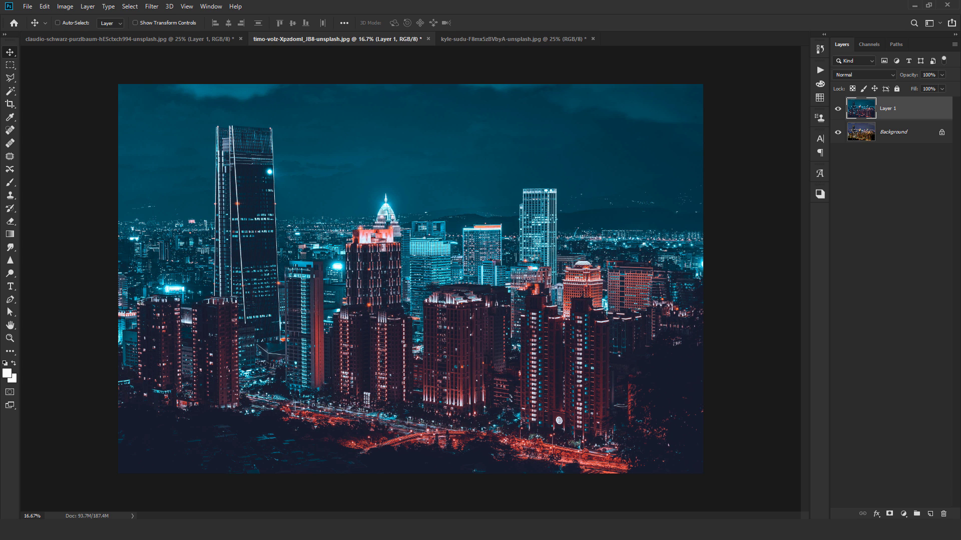
On the third city photo, load the Neon Lights Effect XMP preset in Camera Raw Filter and apply it.
left_click(456, 39)
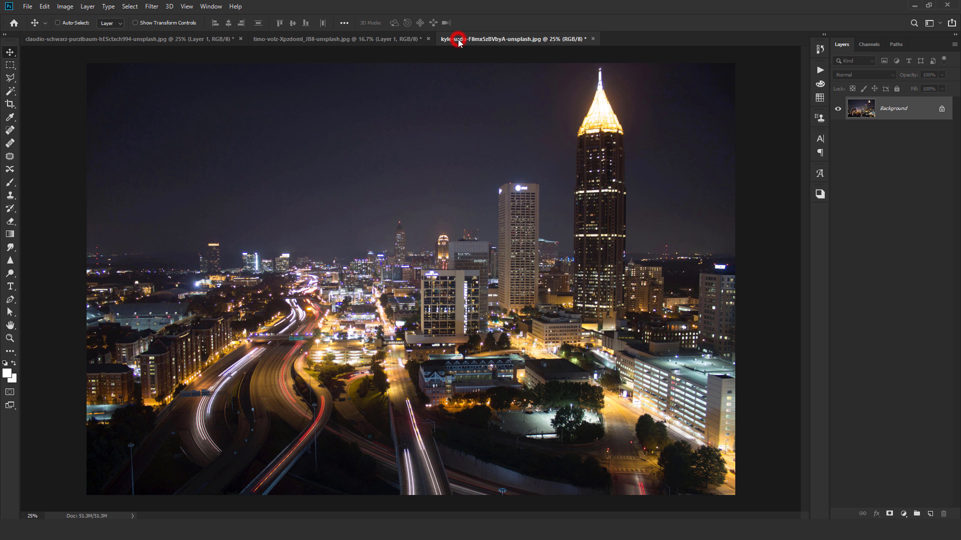
left_click(152, 7)
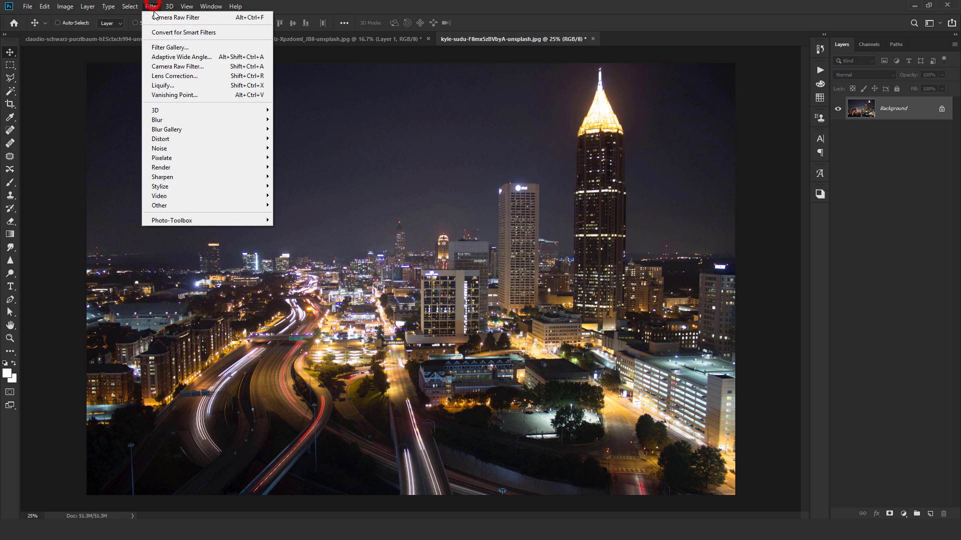
left_click(177, 66)
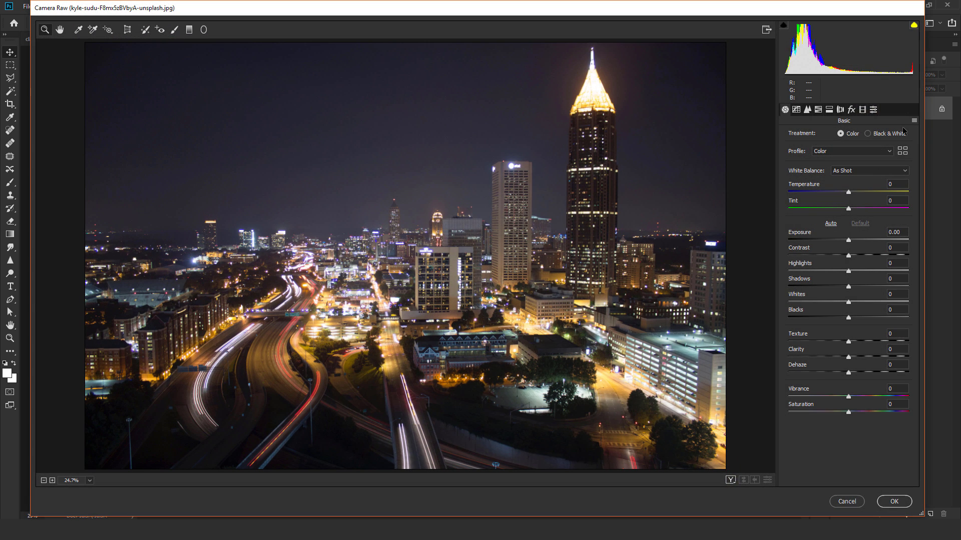
left_click(914, 120)
left_click(900, 190)
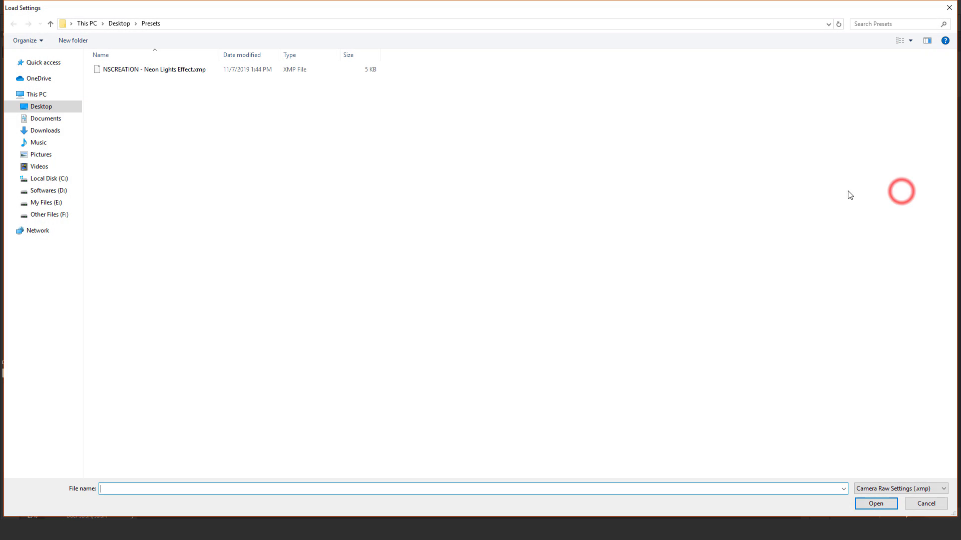
double_click(302, 70)
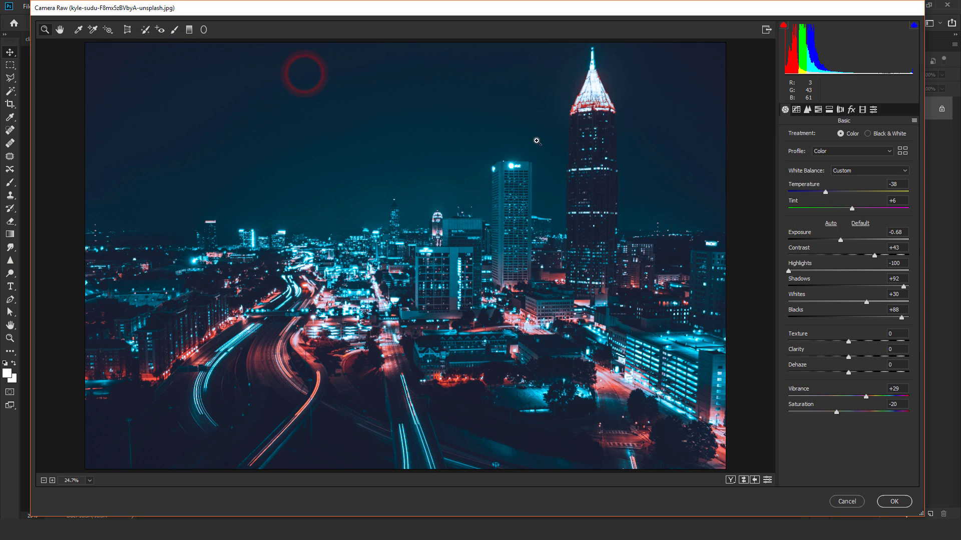
left_click(893, 501)
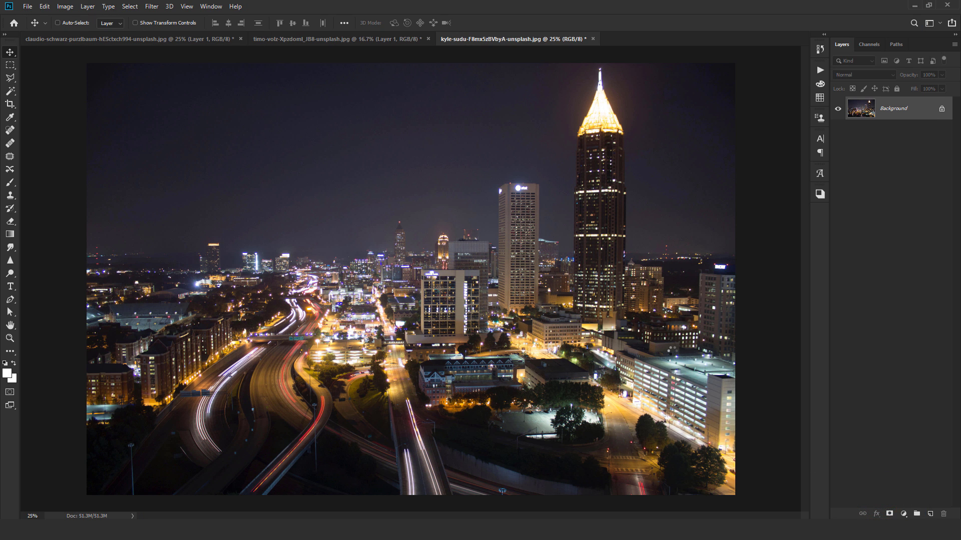